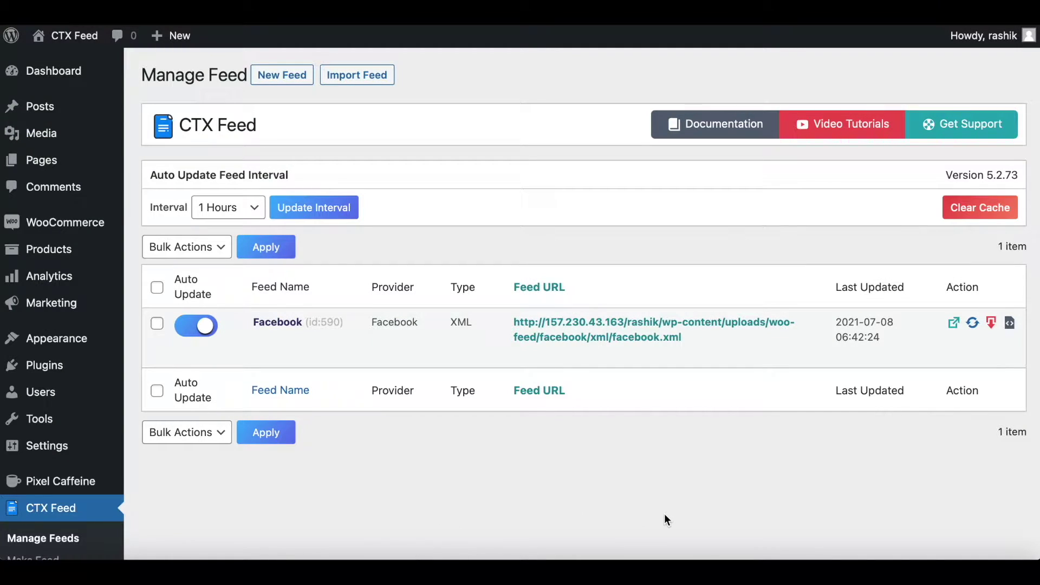
Scroll down the empty Category Mapping list page
{"action": "scroll", "coordinate": [362, 475], "scroll_direction": "down", "scroll_amount": 3}
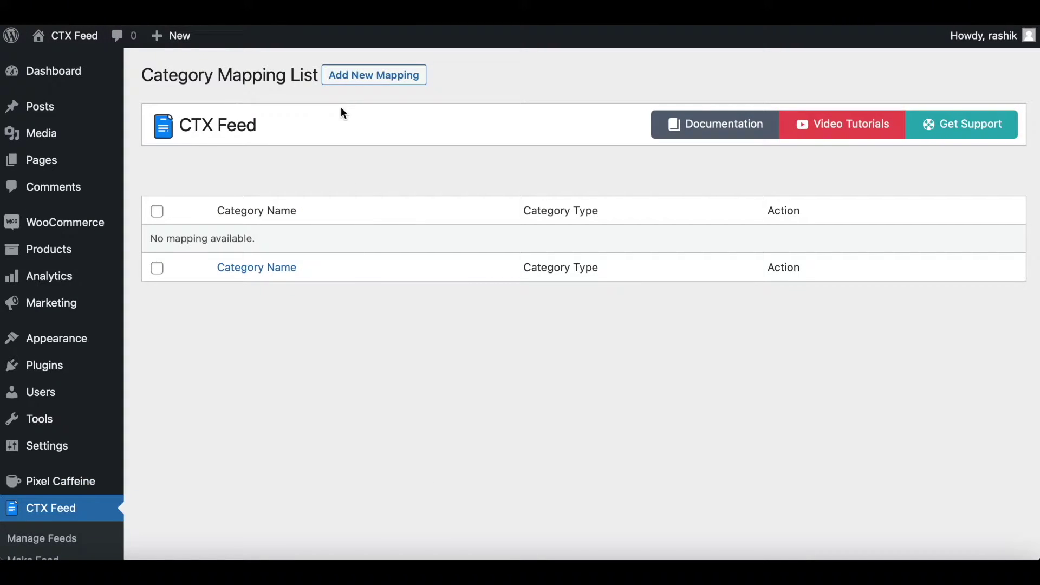
Start a new category mapping with Google Shopping as the merchant
{"action": "left_click", "coordinate": [358, 81]}
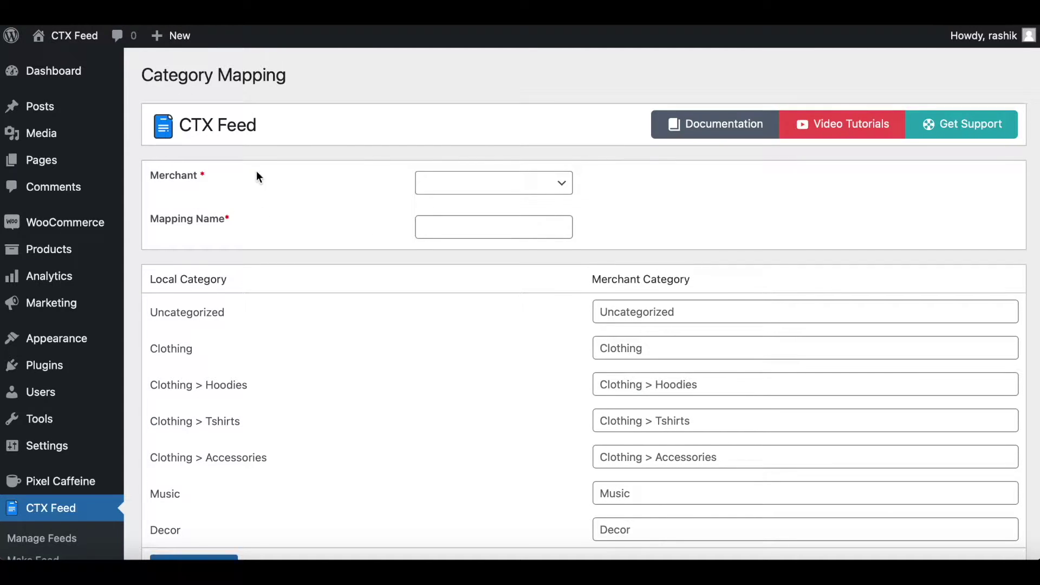
{"action": "left_click", "coordinate": [562, 183]}
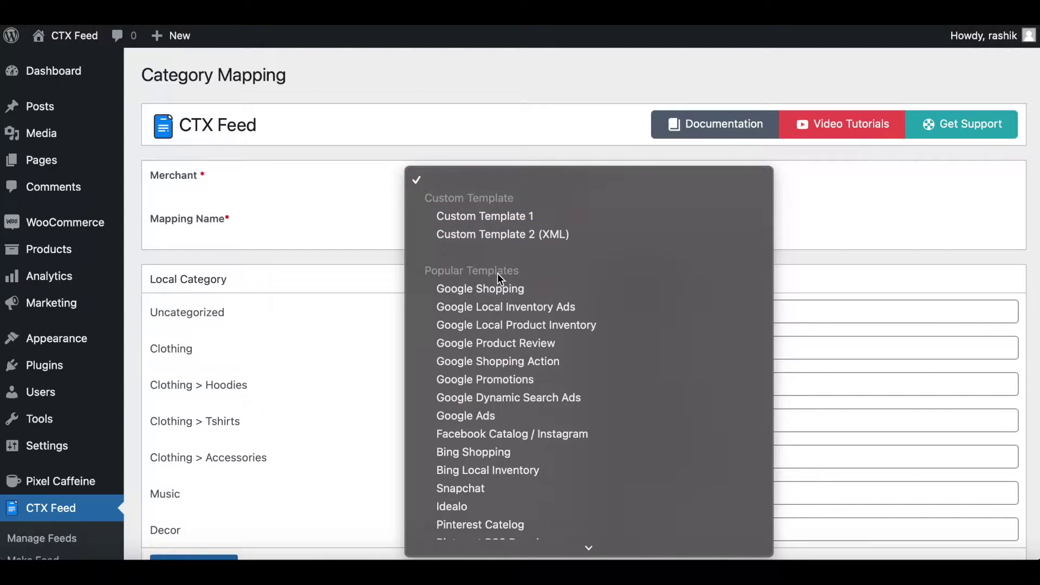
{"action": "left_click", "coordinate": [492, 288]}
Enter google_mapping as the mapping name
{"action": "mouse_move", "coordinate": [450, 227]}
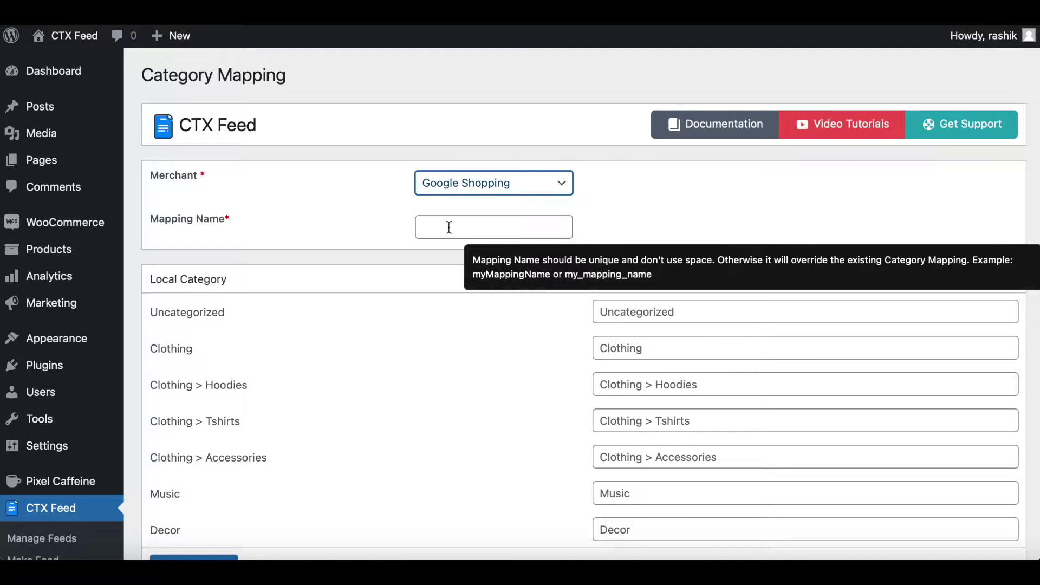
{"action": "left_click", "coordinate": [449, 227]}
{"action": "type", "text": "goo"}
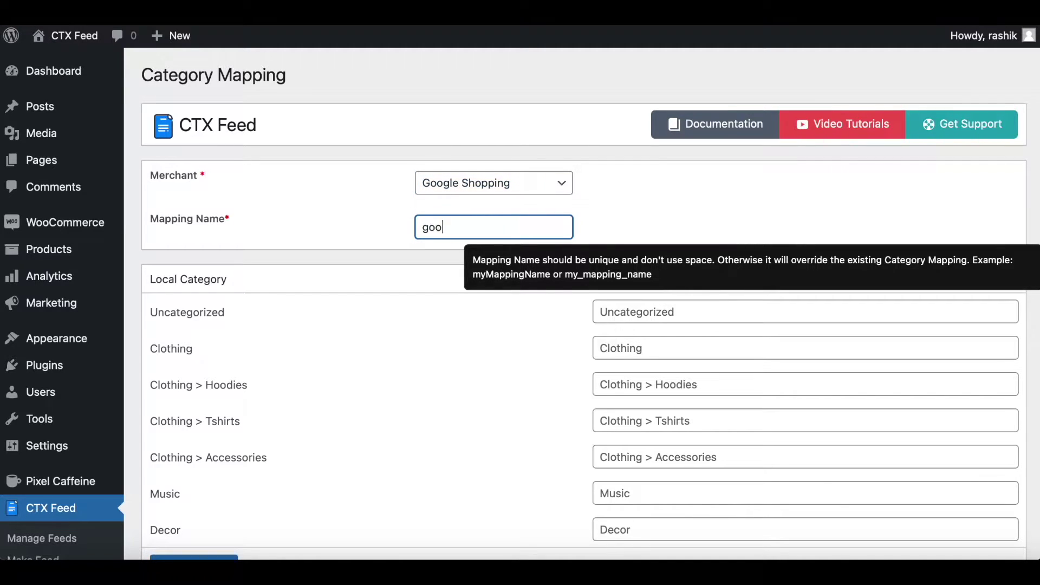
{"action": "key", "text": "BackSpace"}
{"action": "key", "text": "BackSpace"}
{"action": "key", "text": "BackSpace"}
{"action": "type", "text": "google_mapping"}
{"action": "left_click", "coordinate": [613, 204]}
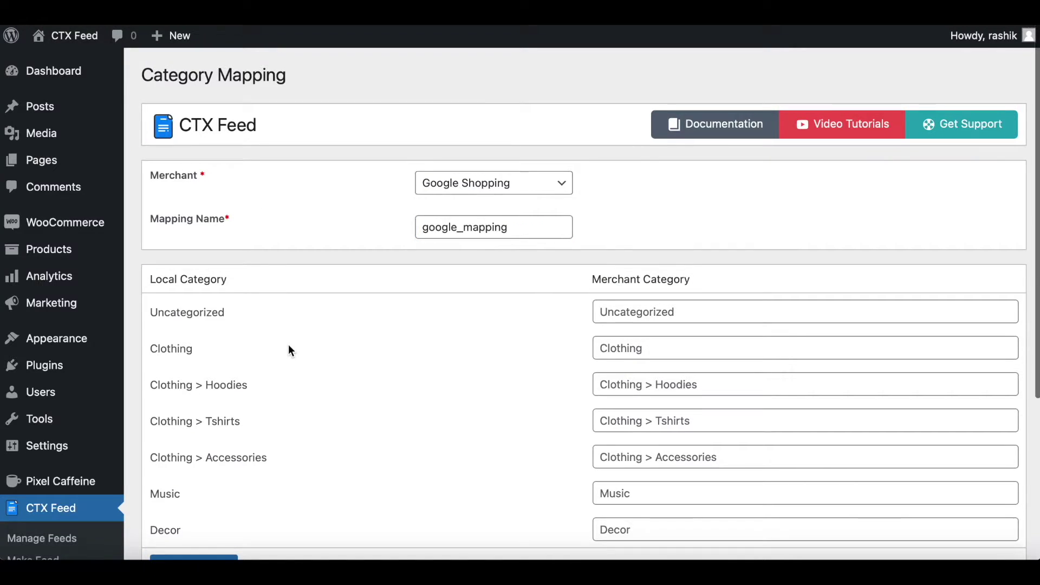
{"action": "scroll", "coordinate": [289, 350], "scroll_direction": "down", "scroll_amount": 2}
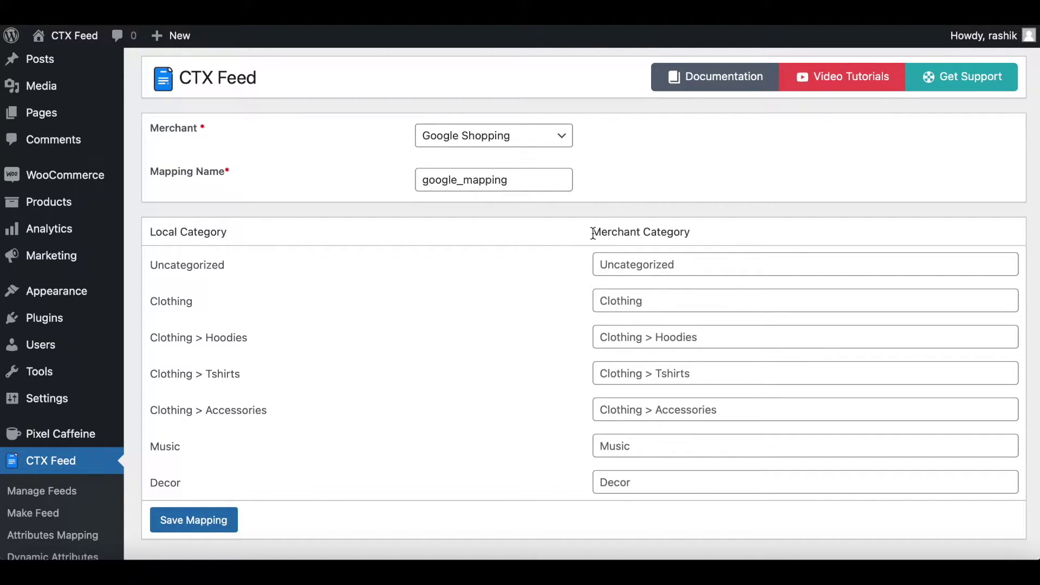
{"action": "left_click_drag", "start_coordinate": [592, 234], "coordinate": [696, 230]}
{"action": "left_click", "coordinate": [711, 231]}
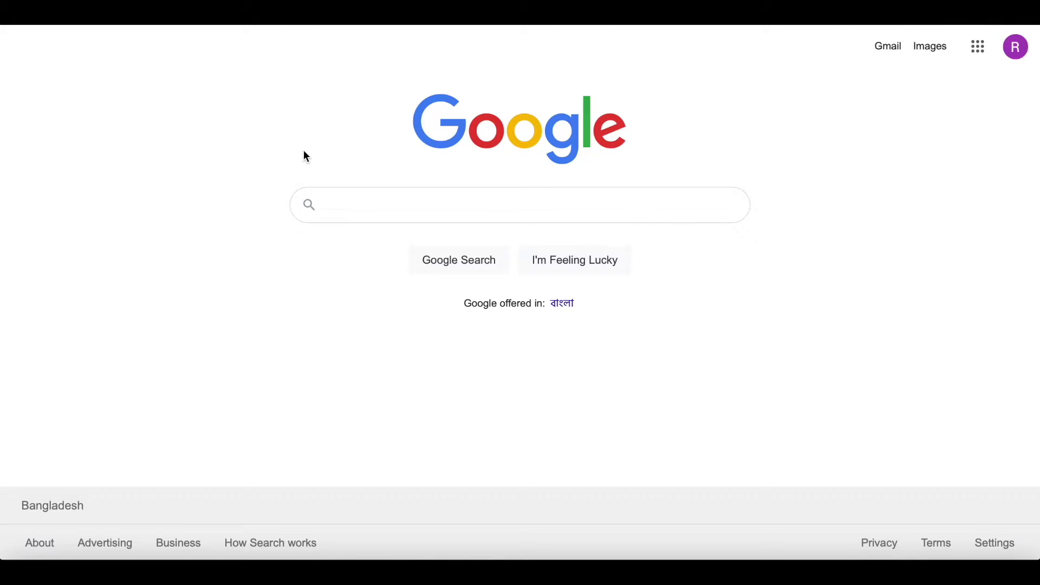
{"action": "left_click", "coordinate": [337, 204]}
{"action": "type", "text": "google product taxonomy"}
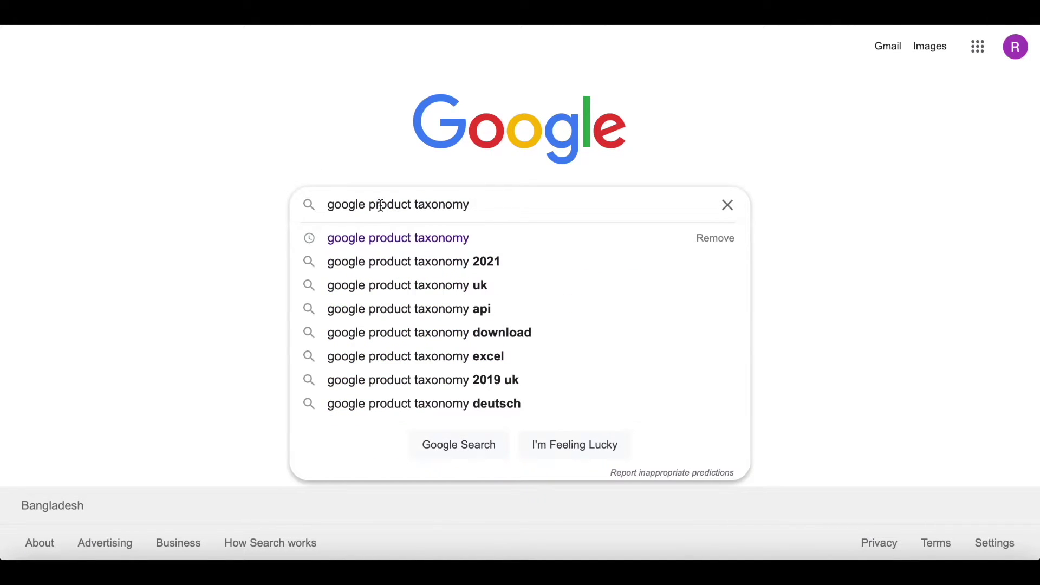
{"action": "key", "text": "Return"}
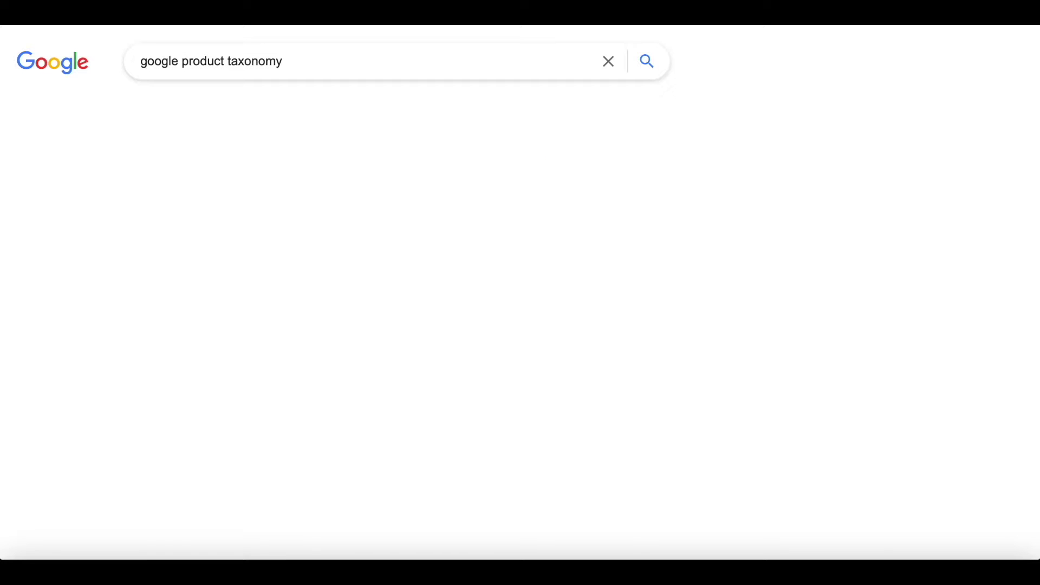
{"action": "left_click", "coordinate": [227, 196]}
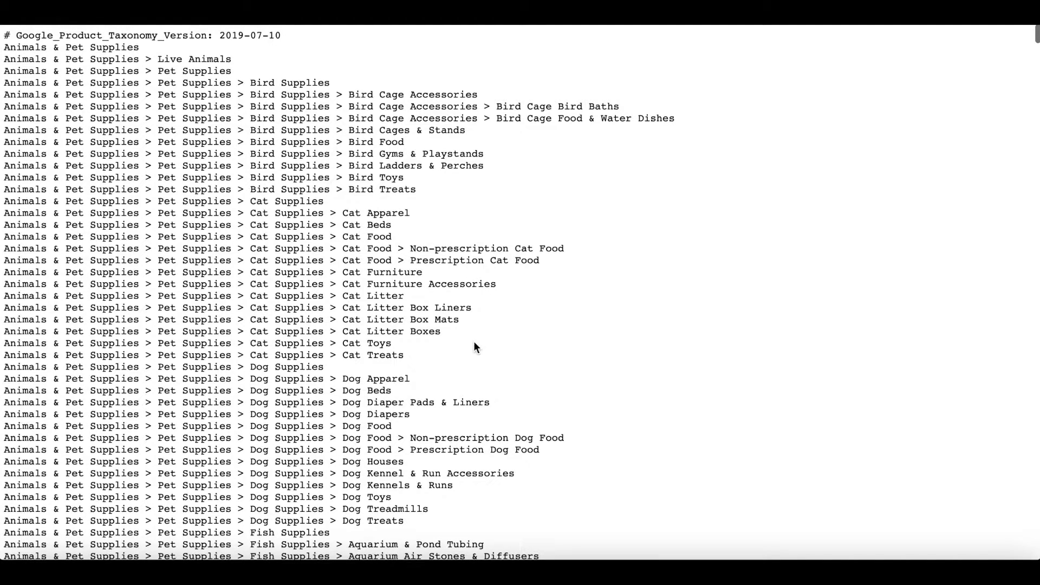
{"action": "scroll", "coordinate": [475, 343], "scroll_direction": "down", "scroll_amount": 3}
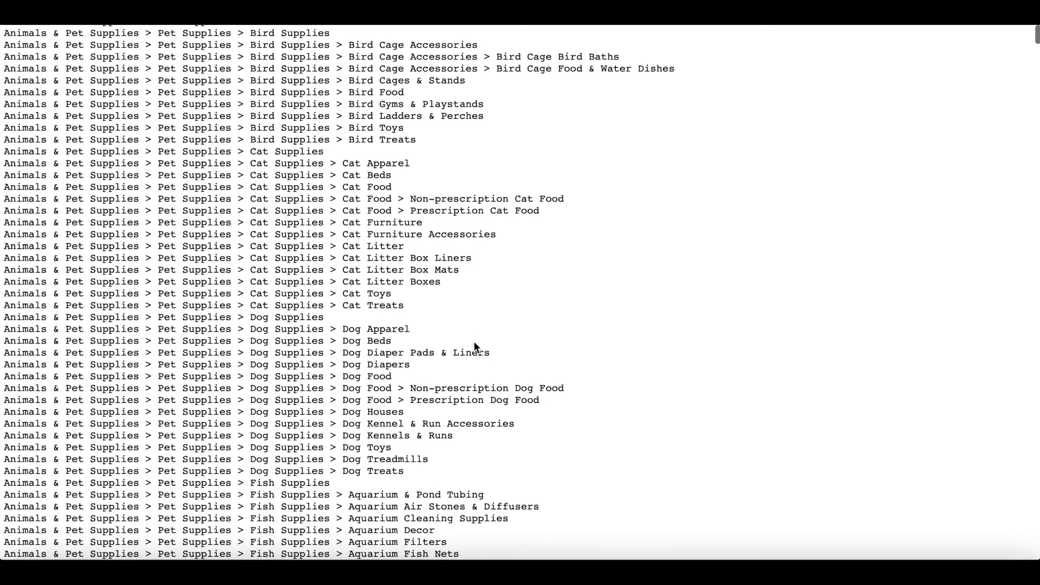
{"action": "scroll", "coordinate": [473, 340], "scroll_direction": "down", "scroll_amount": 5}
{"action": "scroll", "coordinate": [671, 352], "scroll_direction": "up", "scroll_amount": 6}
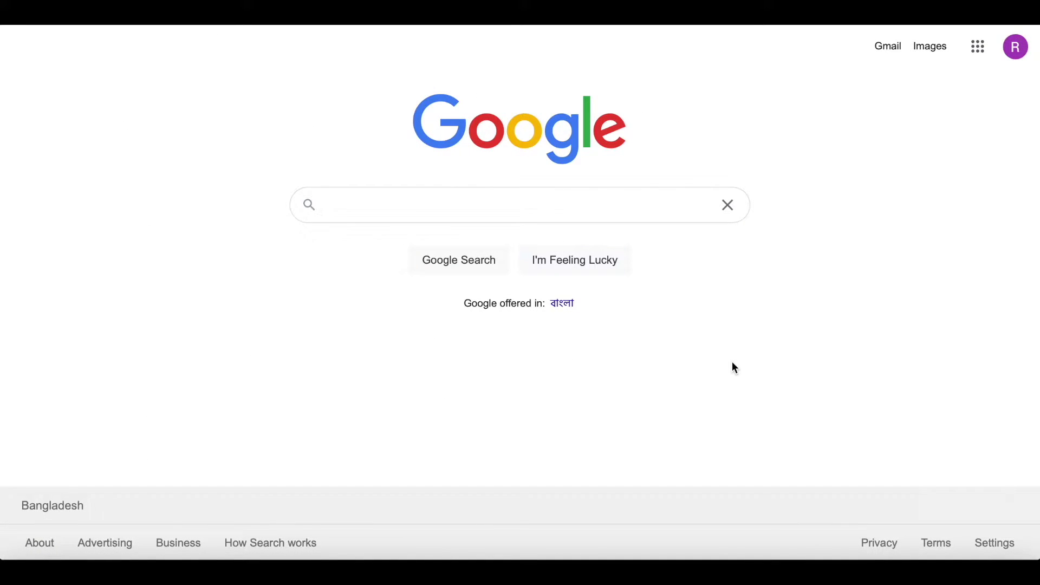
Search Google for google merchant categories and open the Merchant Center help article
{"action": "left_click", "coordinate": [518, 211]}
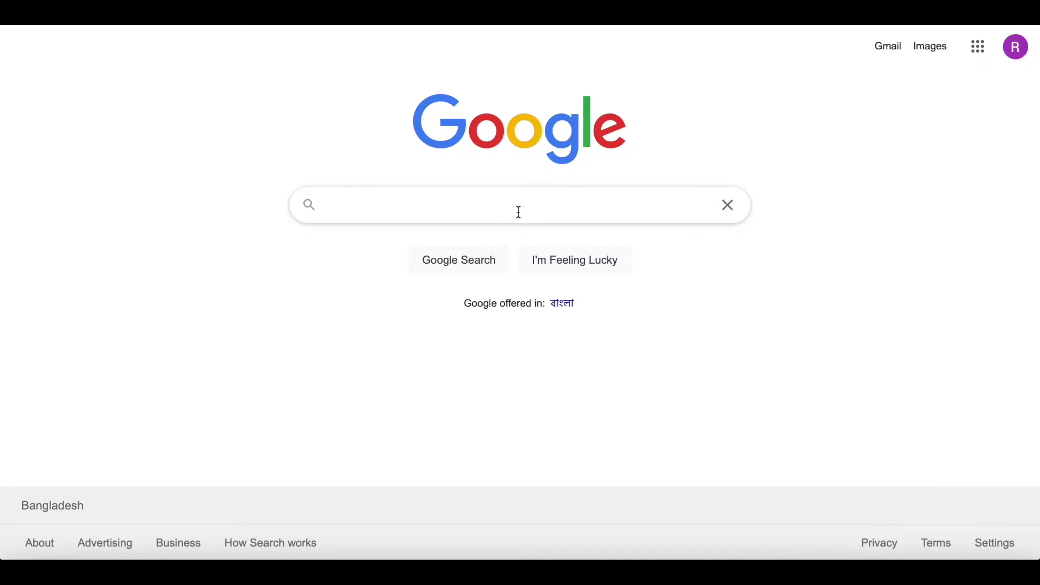
{"action": "type", "text": "google merchant categories"}
{"action": "key", "text": "Return"}
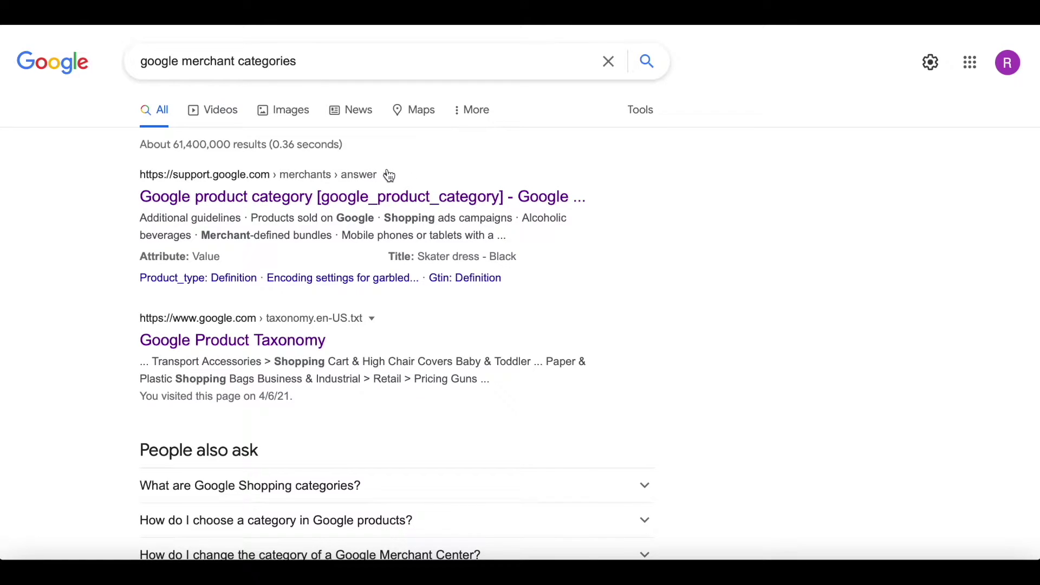
{"action": "left_click", "coordinate": [214, 196]}
Open the plain-text Google product taxonomy list, then return to the mapping form
{"action": "scroll", "coordinate": [416, 307], "scroll_direction": "down", "scroll_amount": 4}
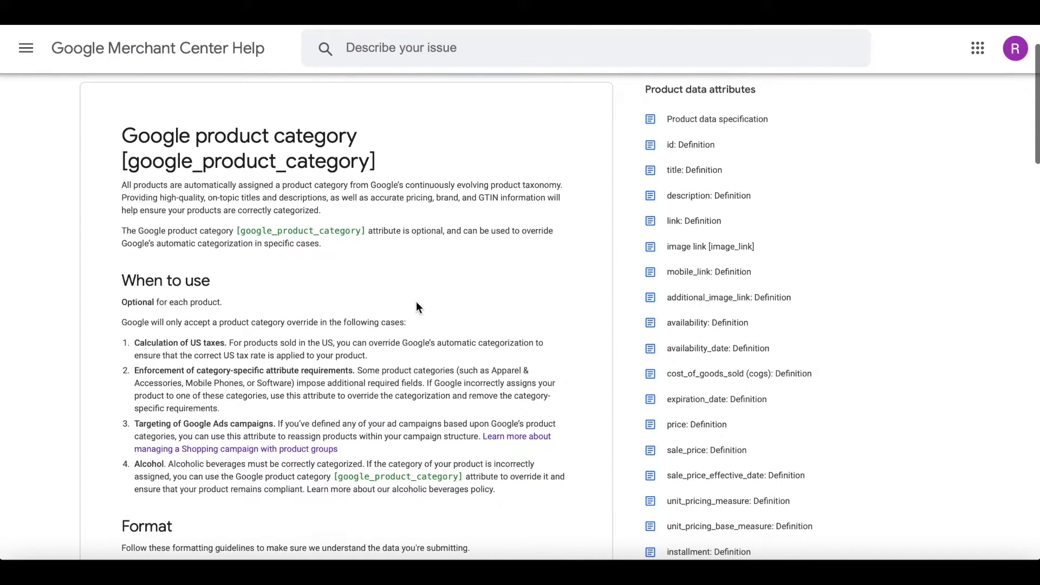
{"action": "scroll", "coordinate": [416, 306], "scroll_direction": "down", "scroll_amount": 5}
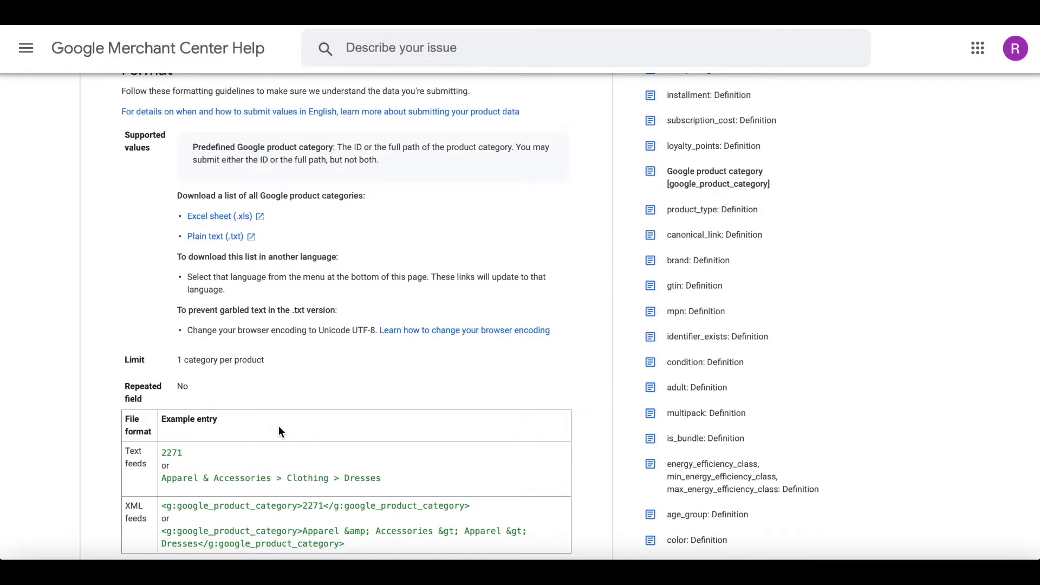
{"action": "left_click", "coordinate": [217, 236]}
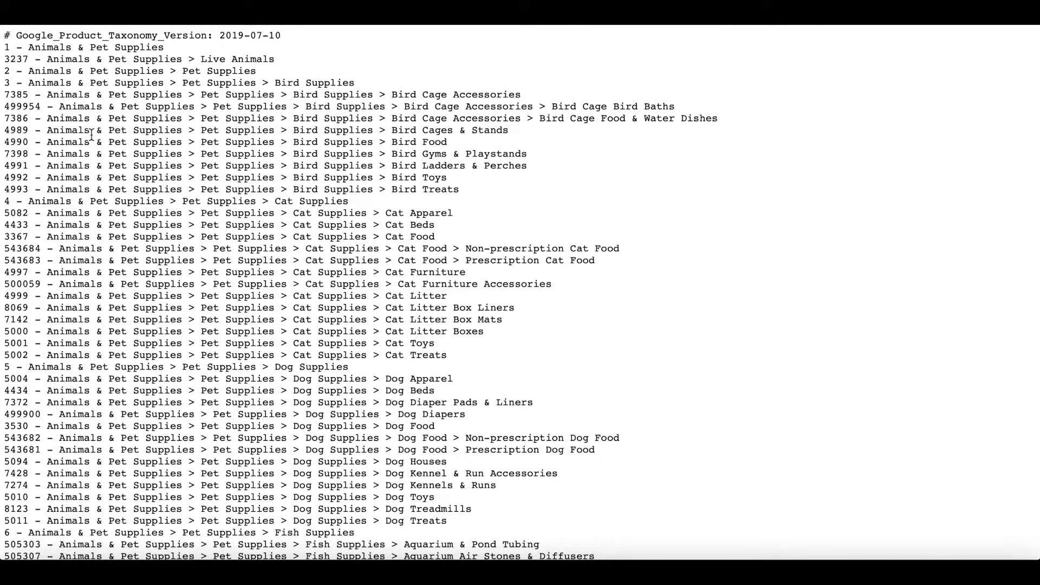
{"action": "left_click", "coordinate": [16, 130]}
{"action": "left_click", "coordinate": [15, 219]}
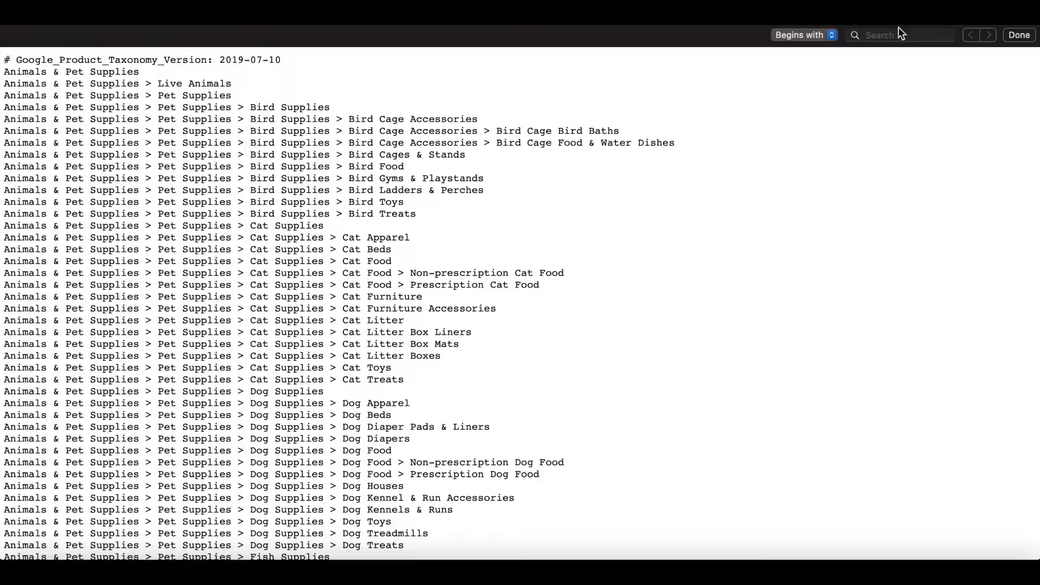
Find 'clothing' in the taxonomy and paste Apparel & Accessories > Clothing into Clothing's merchant category
{"action": "left_click", "coordinate": [883, 35]}
{"action": "type", "text": "clothing"}
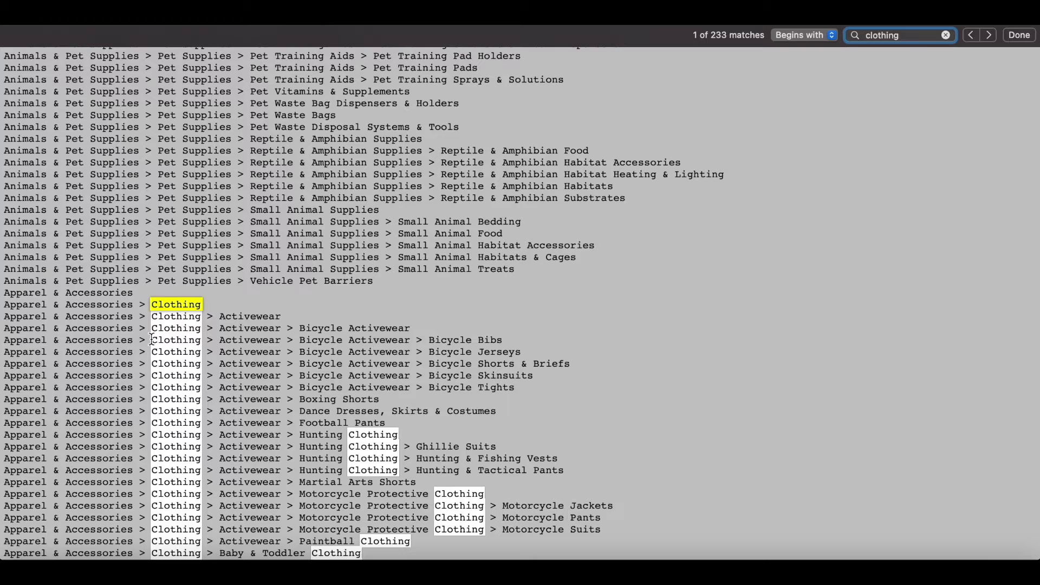
{"action": "left_click", "coordinate": [200, 308]}
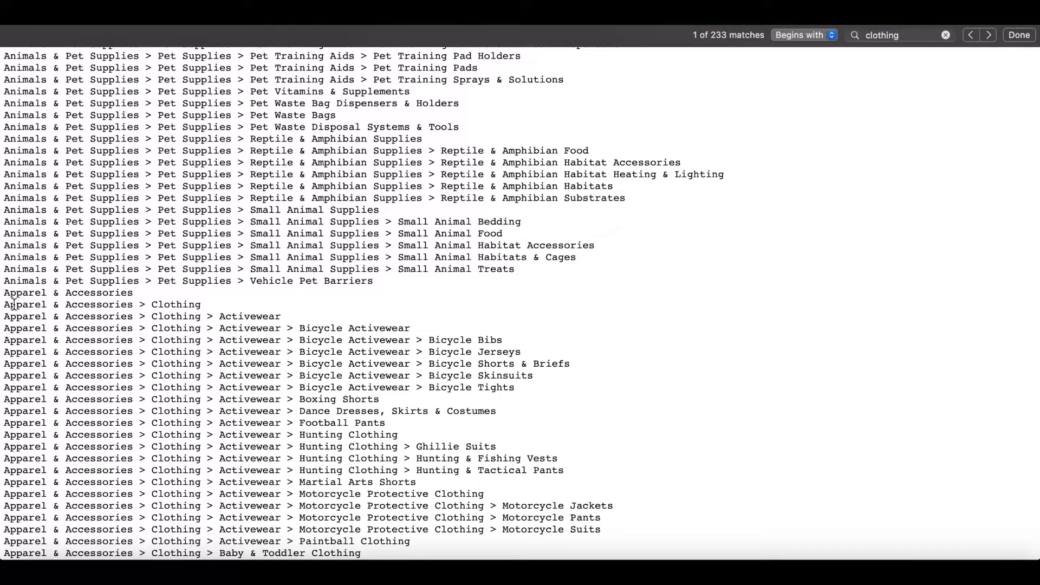
{"action": "left_click_drag", "start_coordinate": [7, 304], "coordinate": [201, 305]}
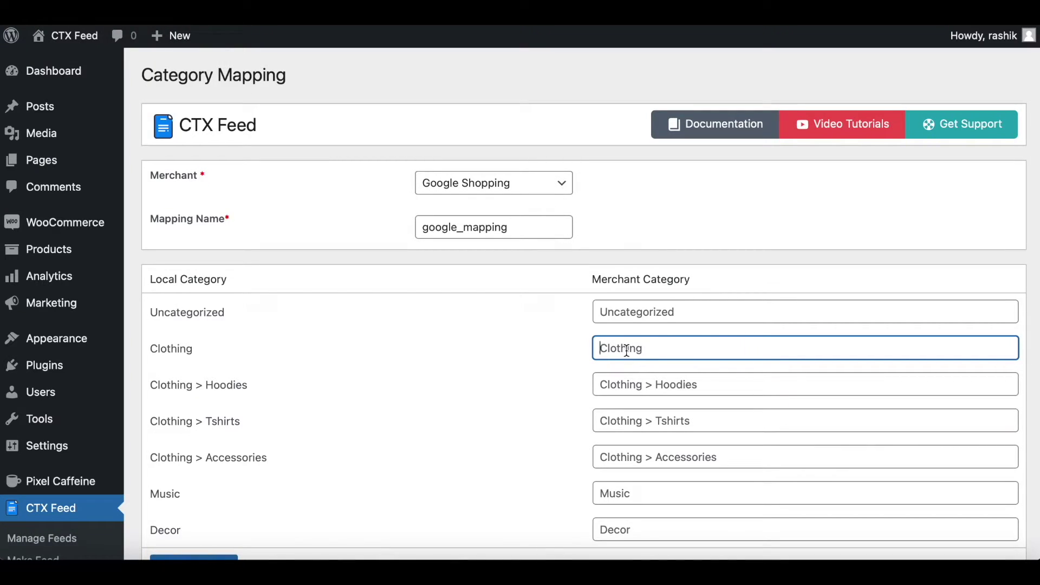
{"action": "type", "text": "Apparel & Accessories > Clothing"}
{"action": "left_click", "coordinate": [575, 346]}
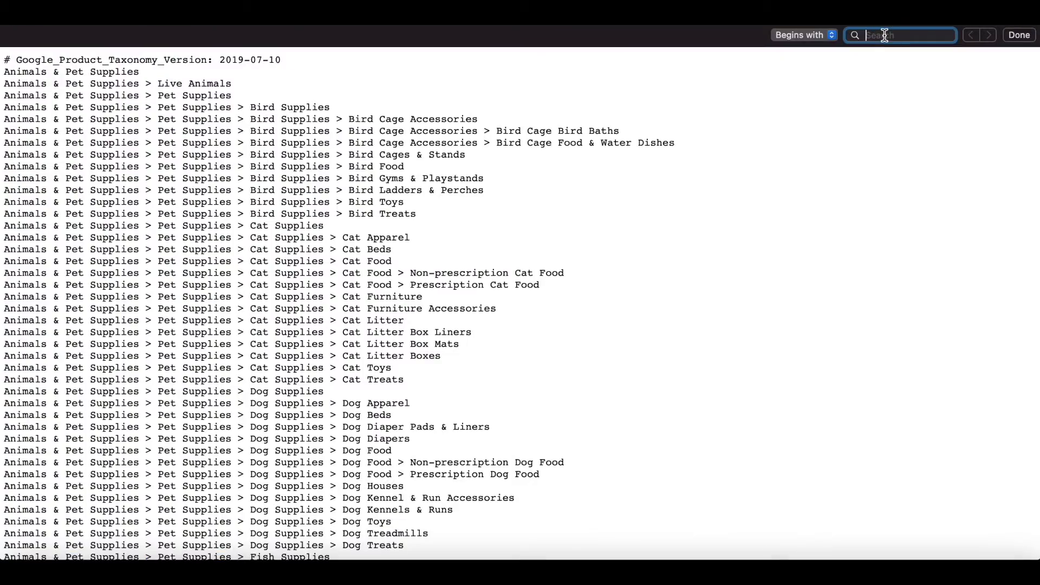
Search the taxonomy for hoodies, then shirt, and select the Shirts & Tops category path
{"action": "type", "text": "hoodies"}
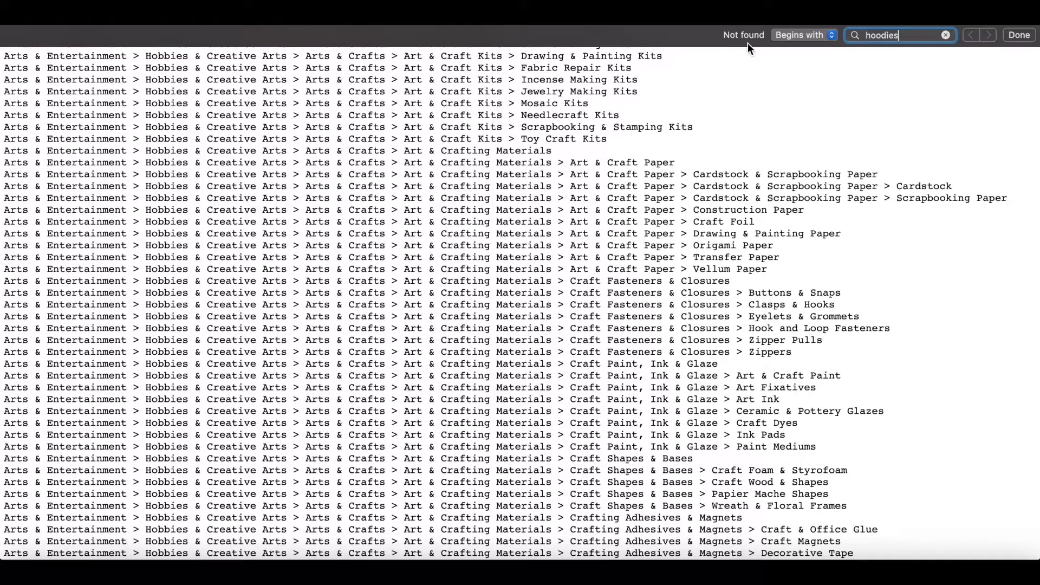
{"action": "scroll", "coordinate": [790, 182], "scroll_direction": "up", "scroll_amount": 3}
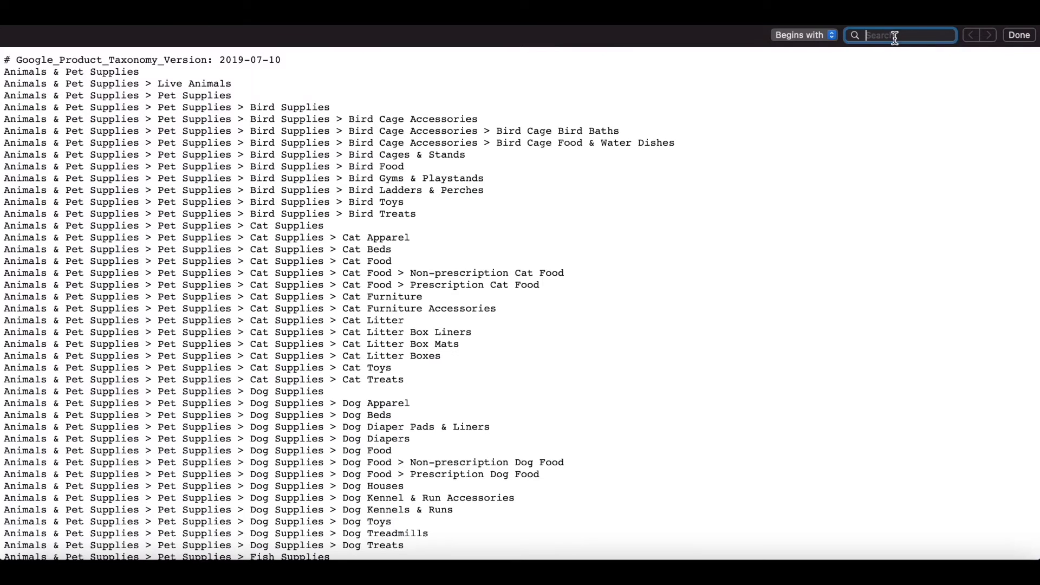
{"action": "type", "text": "tshirt"}
{"action": "left_click", "coordinate": [870, 35]}
{"action": "type", "text": "-"}
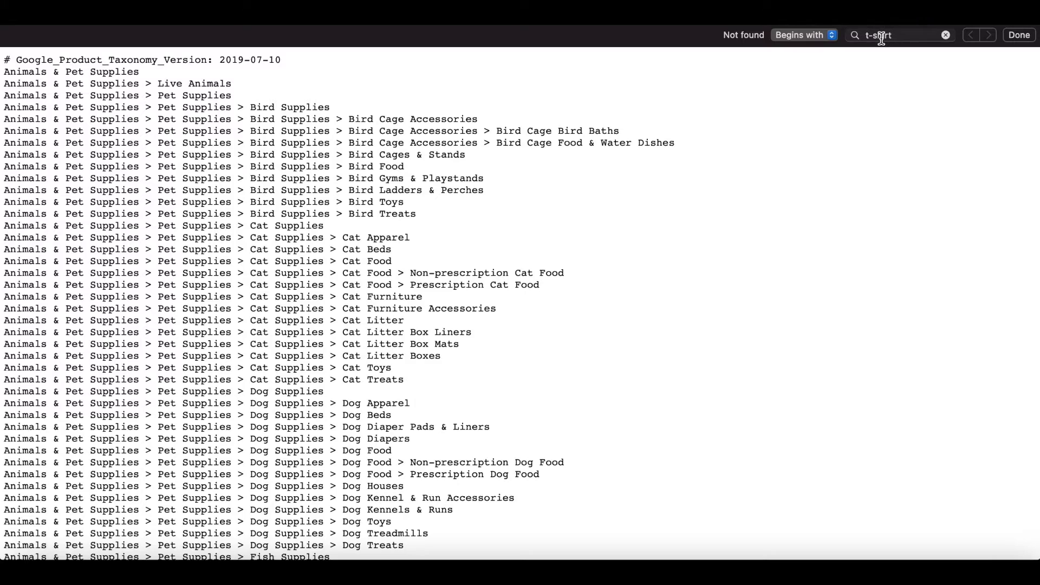
{"action": "left_click", "coordinate": [875, 35]}
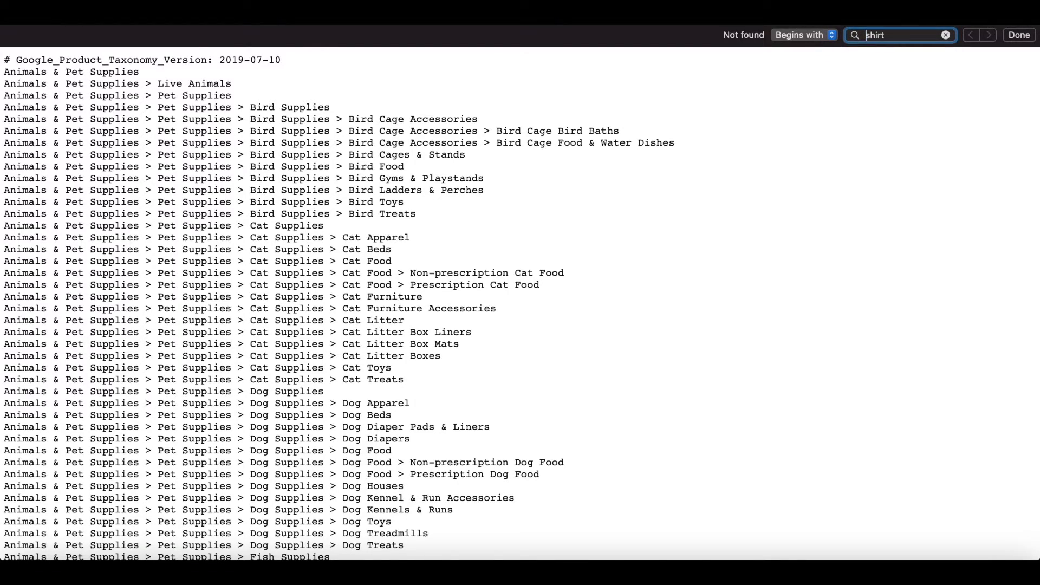
{"action": "key", "text": "Return"}
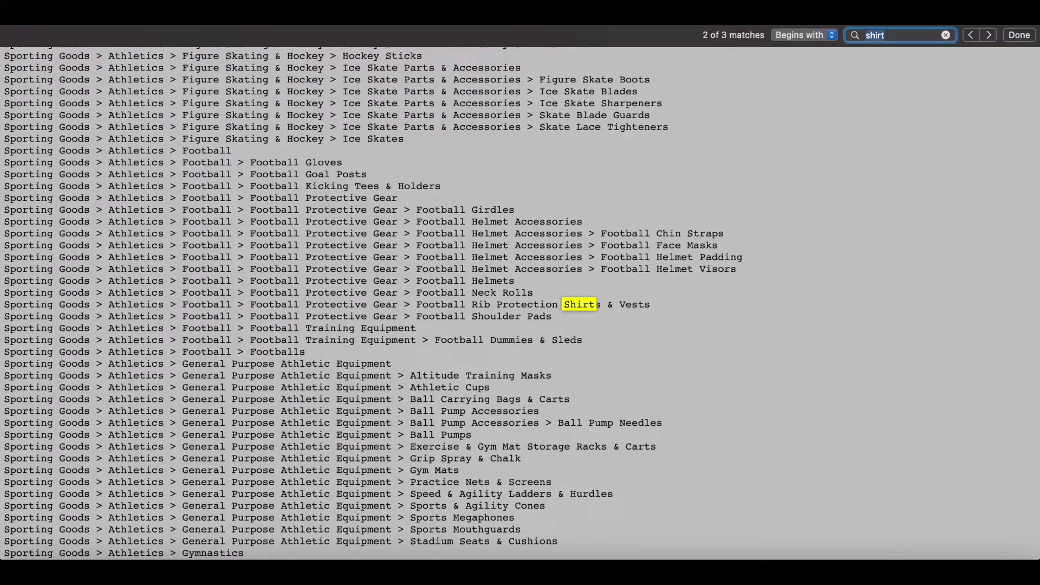
{"action": "key", "text": "Return"}
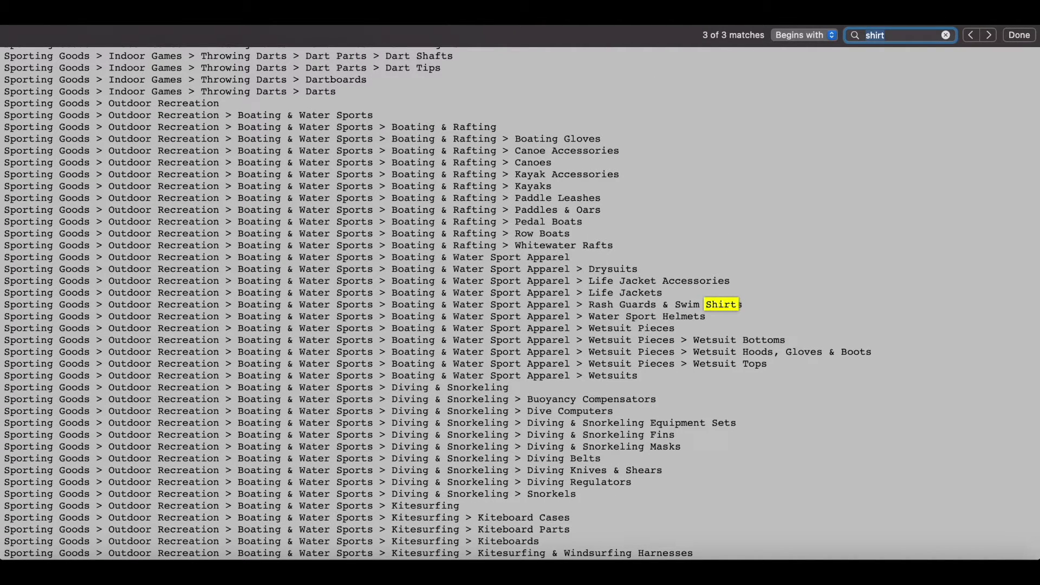
{"action": "key", "text": "Return"}
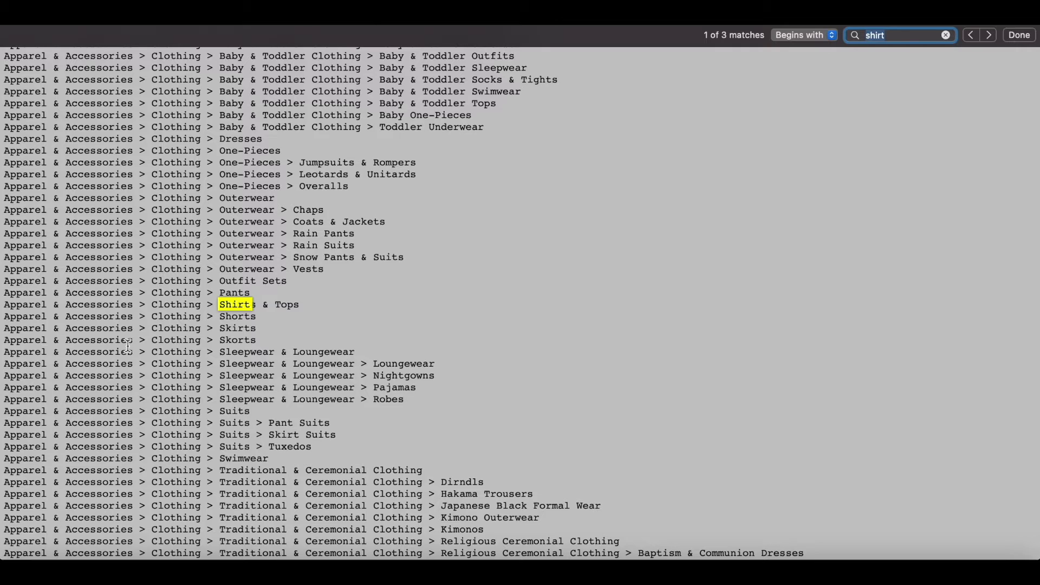
{"action": "left_click", "coordinate": [298, 307]}
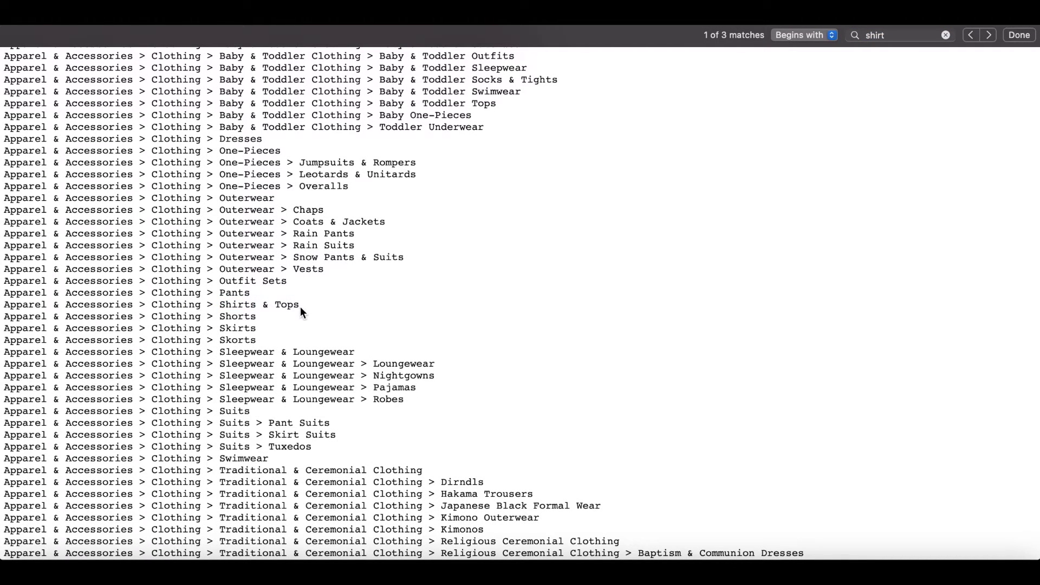
{"action": "left_click_drag", "start_coordinate": [298, 306], "coordinate": [5, 306]}
{"action": "key", "text": "super+c"}
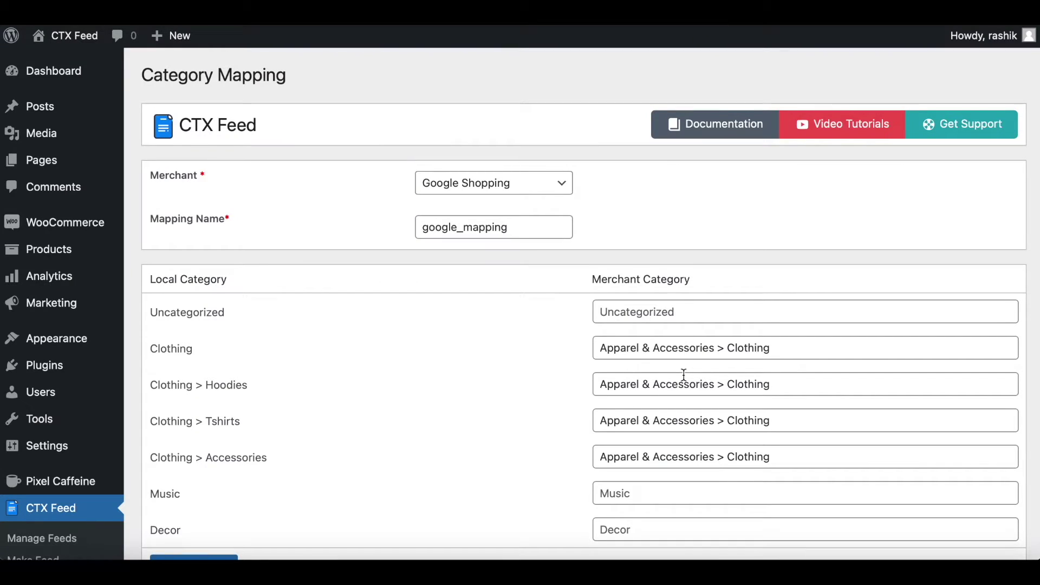
Paste Shirts & Tops into Tshirts' merchant category and Clothing Accessories into Accessories'
{"action": "left_click", "coordinate": [666, 418]}
{"action": "key", "text": "super+a"}
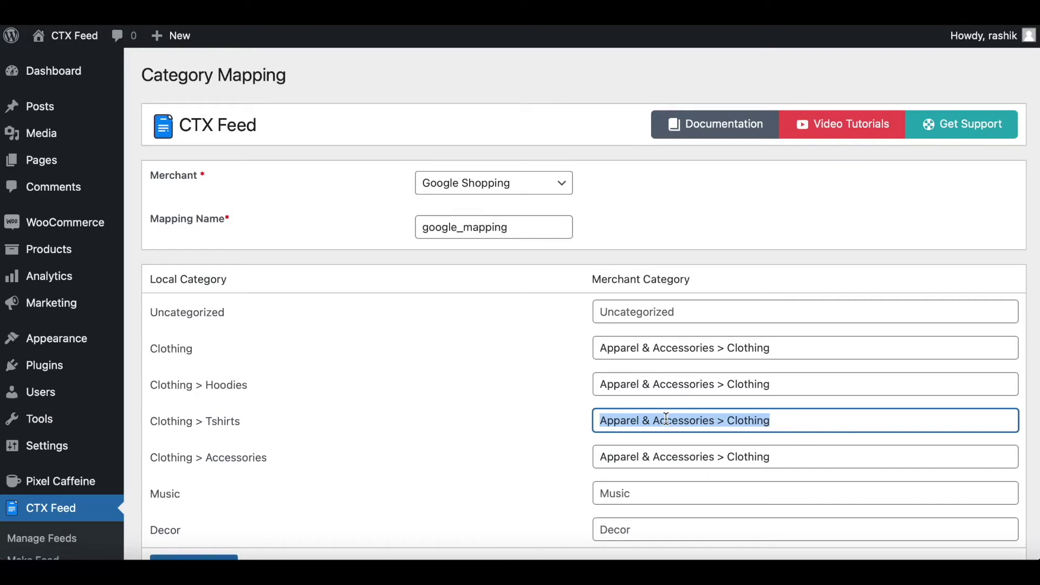
{"action": "key", "text": "super+v"}
{"action": "left_click", "coordinate": [250, 438]}
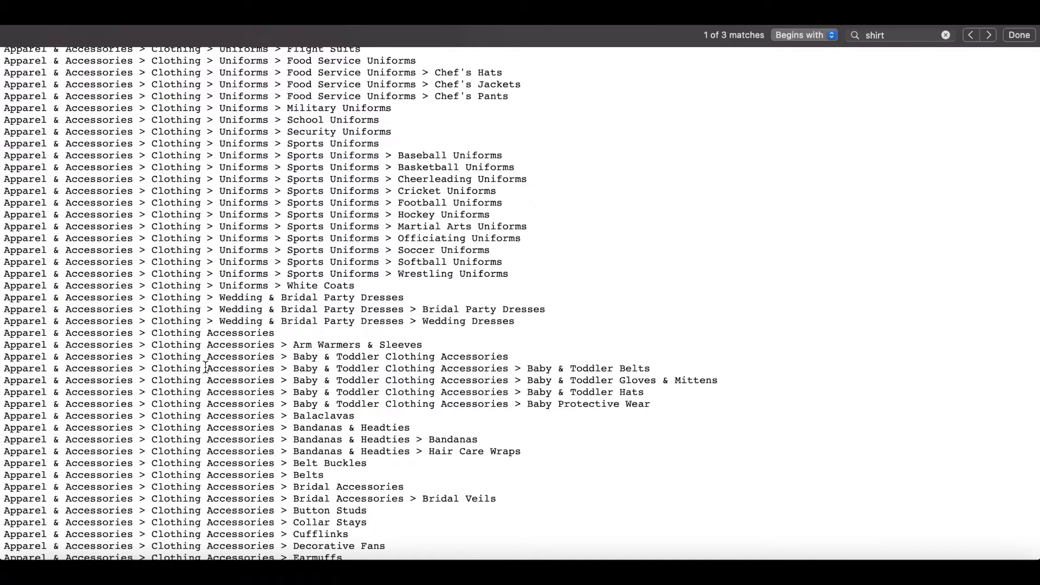
{"action": "left_click_drag", "start_coordinate": [275, 333], "coordinate": [2, 336]}
{"action": "key", "text": "ctrl+c"}
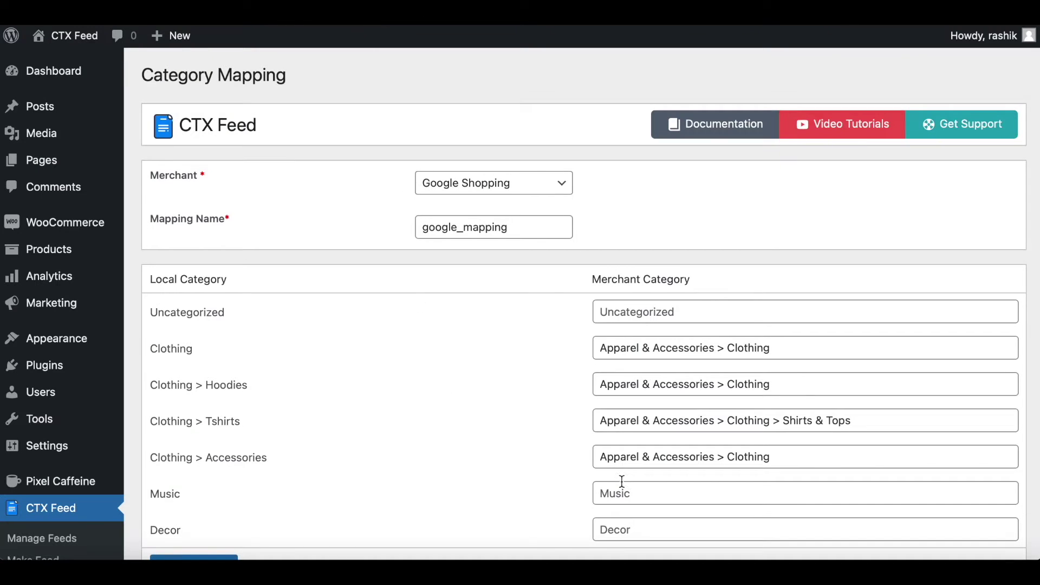
{"action": "triple_click", "coordinate": [726, 459]}
{"action": "key", "text": "ctrl+v"}
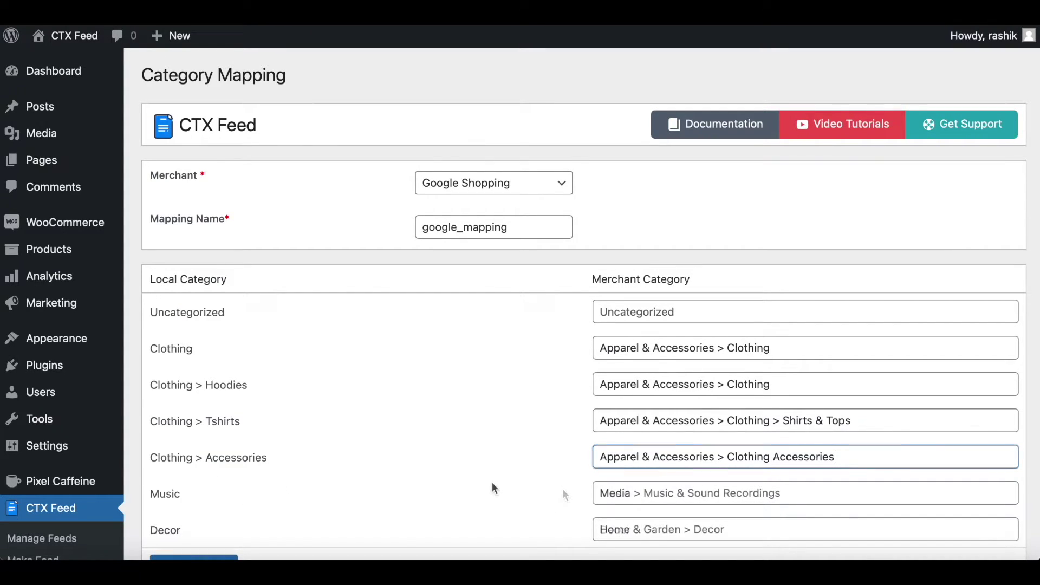
Save the google_mapping mapping and go to the Manage Feed list
{"action": "scroll", "coordinate": [492, 483], "scroll_direction": "down", "scroll_amount": 4}
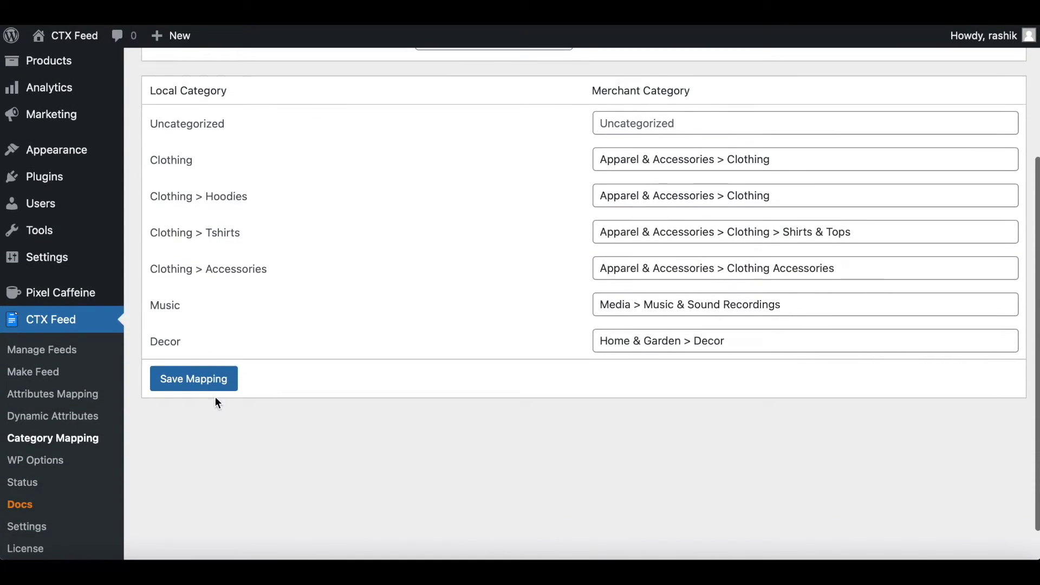
{"action": "left_click", "coordinate": [197, 381]}
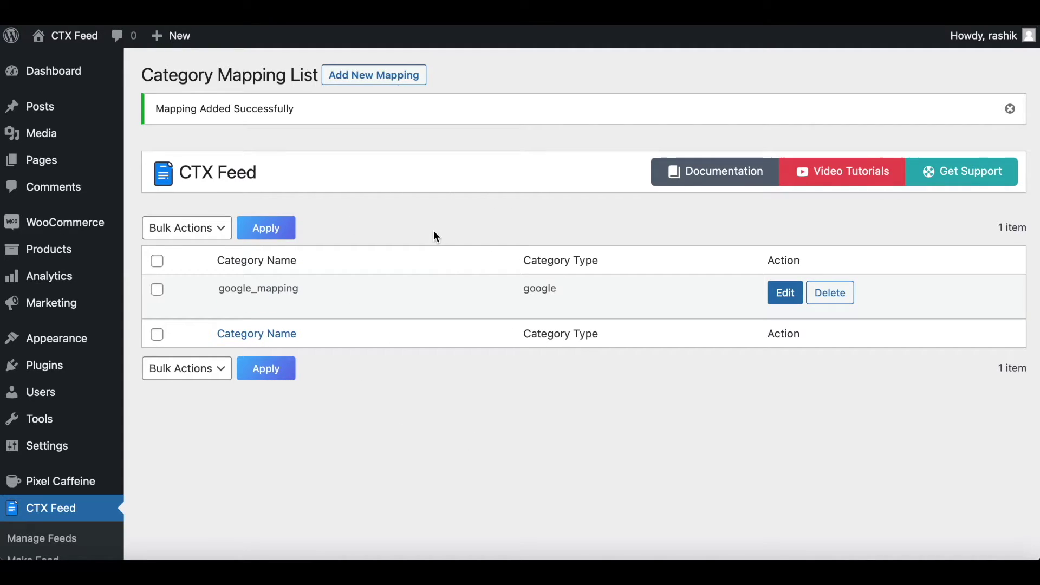
{"action": "left_click", "coordinate": [48, 516]}
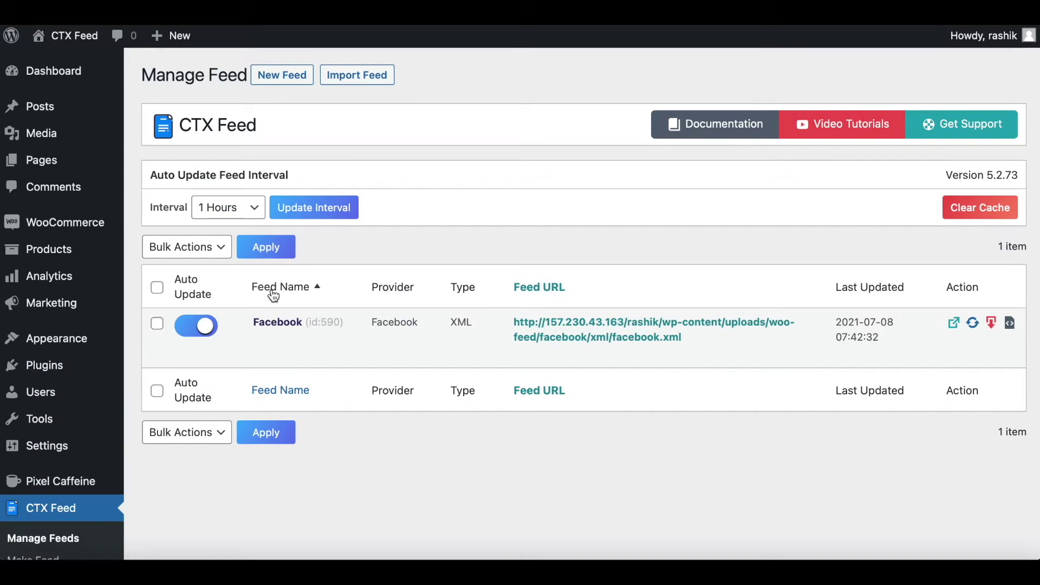
Create a new feed using the Google Shopping template with file name 'Category Test'
{"action": "left_click", "coordinate": [281, 75]}
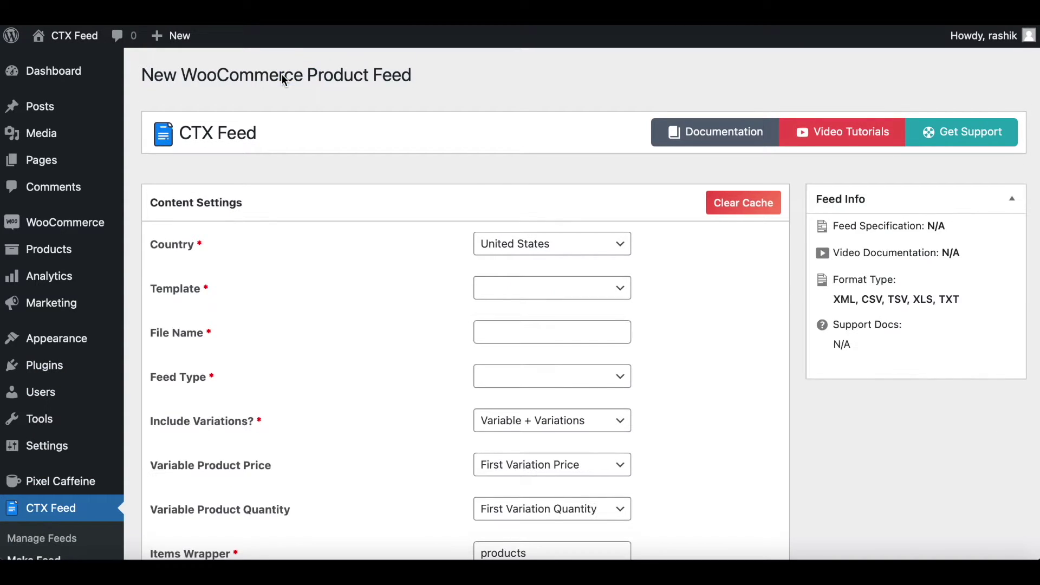
{"action": "left_click", "coordinate": [577, 289]}
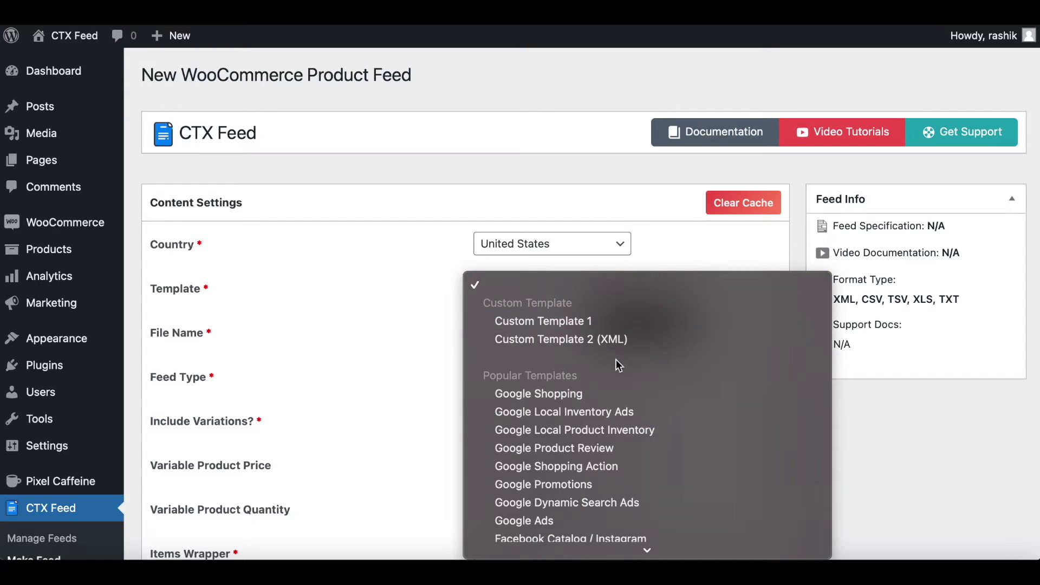
{"action": "left_click", "coordinate": [544, 396]}
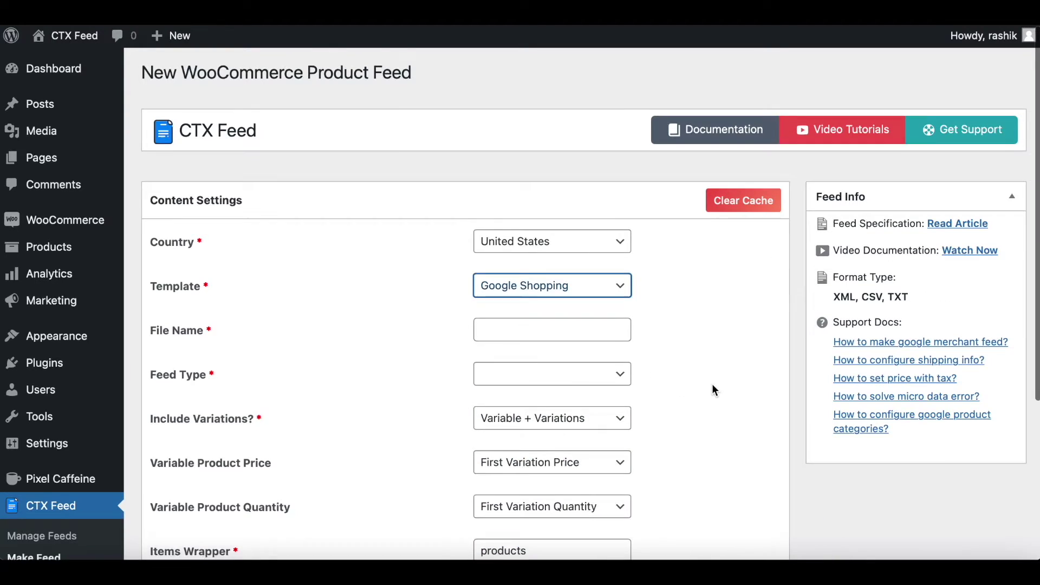
{"action": "scroll", "coordinate": [712, 386], "scroll_direction": "down", "scroll_amount": 3}
{"action": "left_click", "coordinate": [566, 196]}
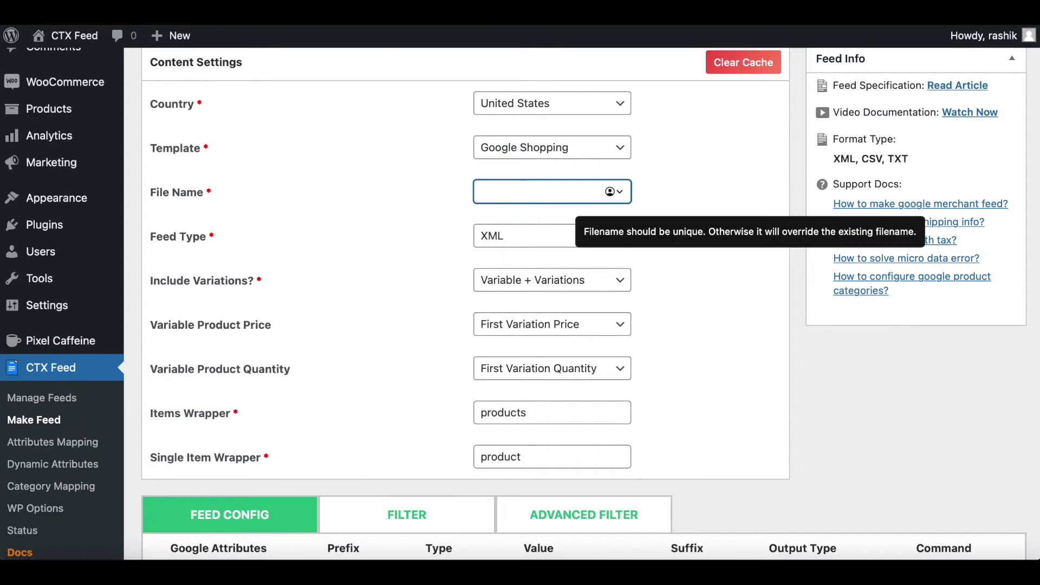
{"action": "type", "text": "Category Test"}
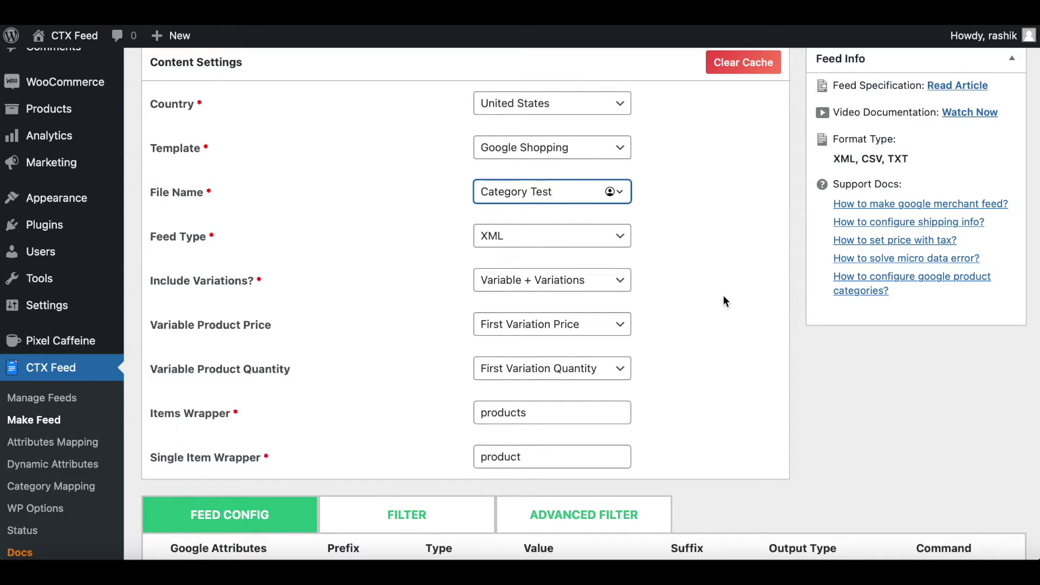
{"action": "left_click", "coordinate": [723, 296]}
{"action": "scroll", "coordinate": [723, 296], "scroll_direction": "down", "scroll_amount": 2}
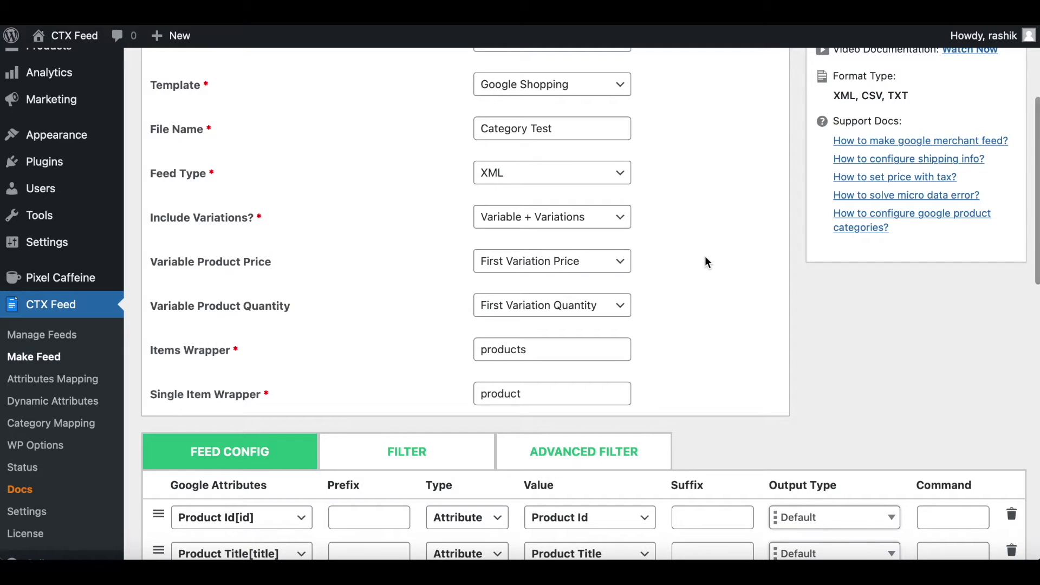
Set Google Product Category to Attribute google_mapping, then update and generate the feed
{"action": "scroll", "coordinate": [707, 262], "scroll_direction": "down", "scroll_amount": 6}
{"action": "scroll", "coordinate": [706, 258], "scroll_direction": "down", "scroll_amount": 5}
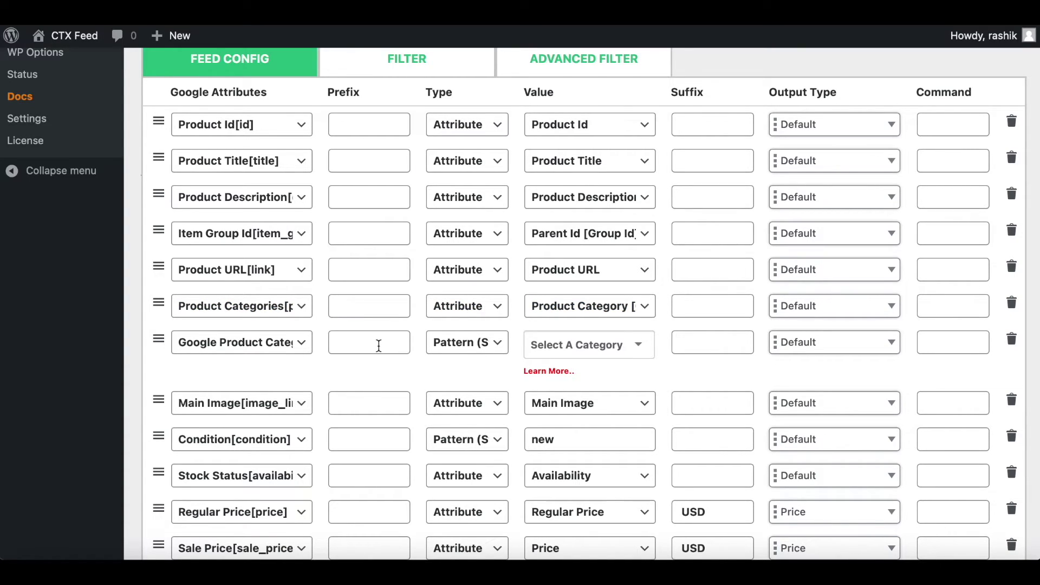
{"action": "left_click", "coordinate": [467, 345]}
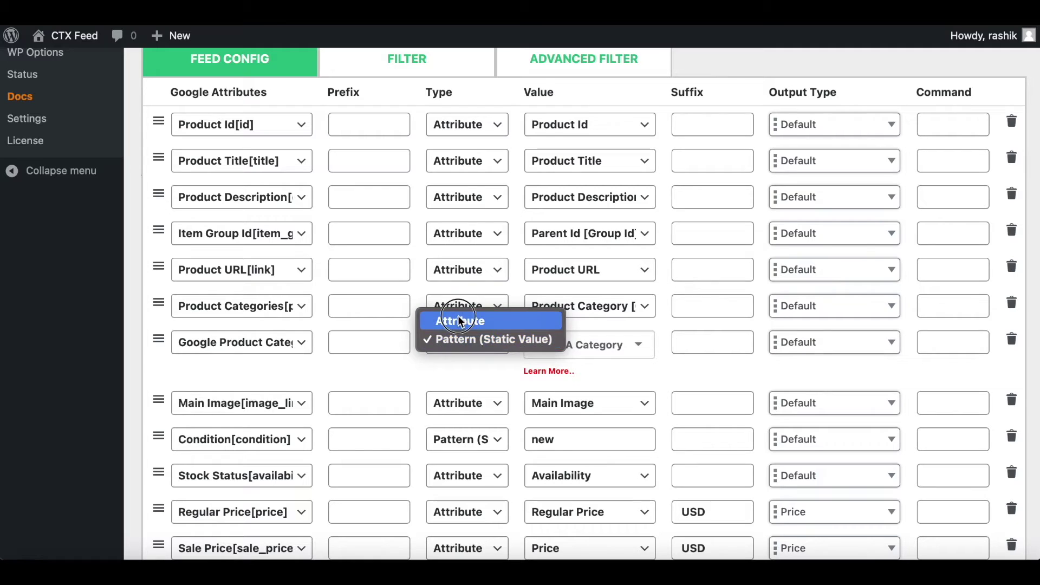
{"action": "left_click", "coordinate": [463, 321]}
{"action": "left_click", "coordinate": [580, 347]}
{"action": "scroll", "coordinate": [615, 418], "scroll_direction": "down", "scroll_amount": 20}
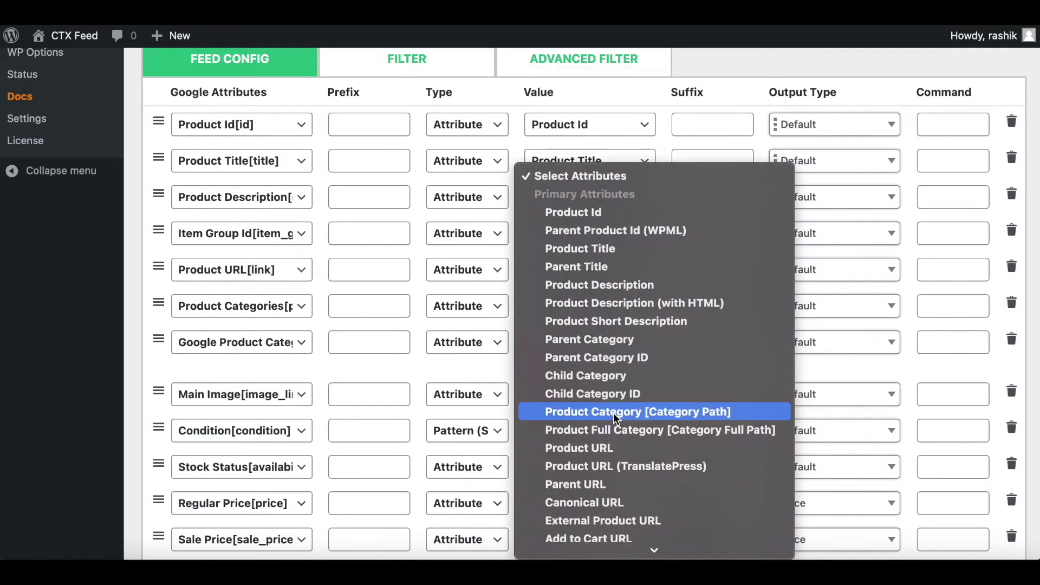
{"action": "scroll", "coordinate": [616, 418], "scroll_direction": "down", "scroll_amount": 6}
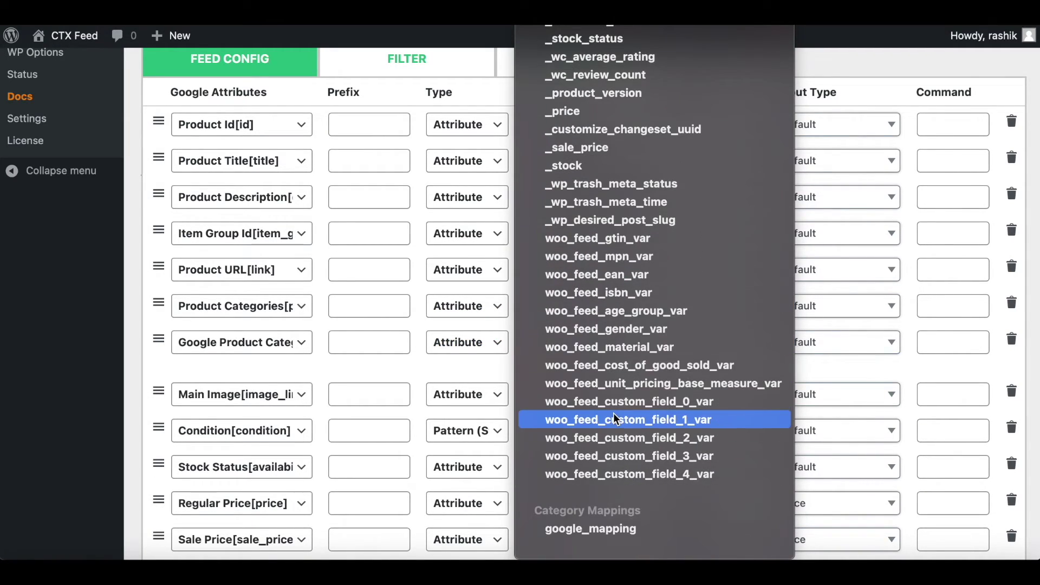
{"action": "left_click", "coordinate": [610, 536]}
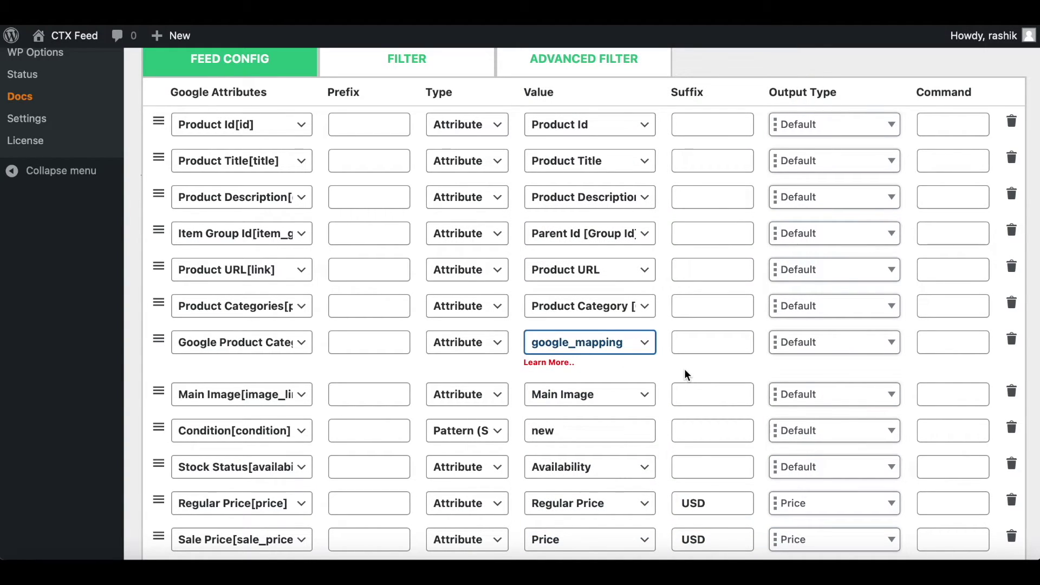
{"action": "scroll", "coordinate": [686, 373], "scroll_direction": "down", "scroll_amount": 7}
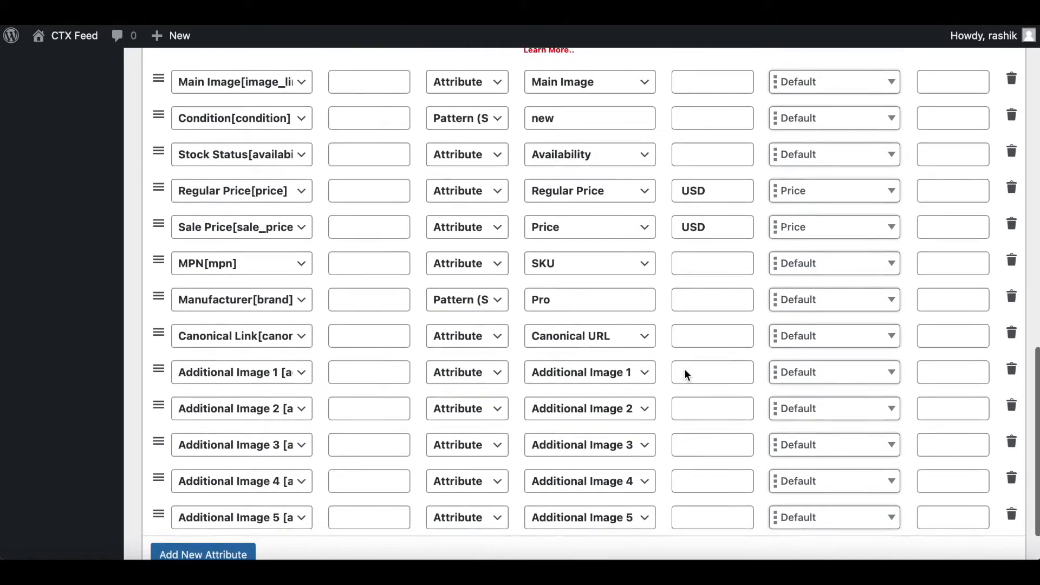
{"action": "left_click", "coordinate": [902, 534]}
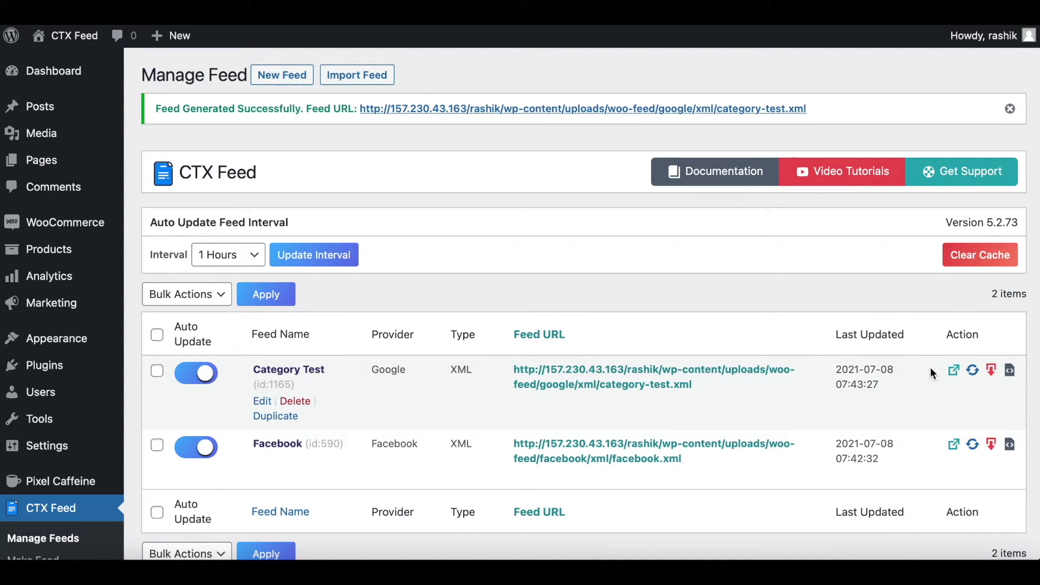
Open the Category Test XML feed and check that Tshirts maps to Shirts & Tops
{"action": "left_click", "coordinate": [954, 372]}
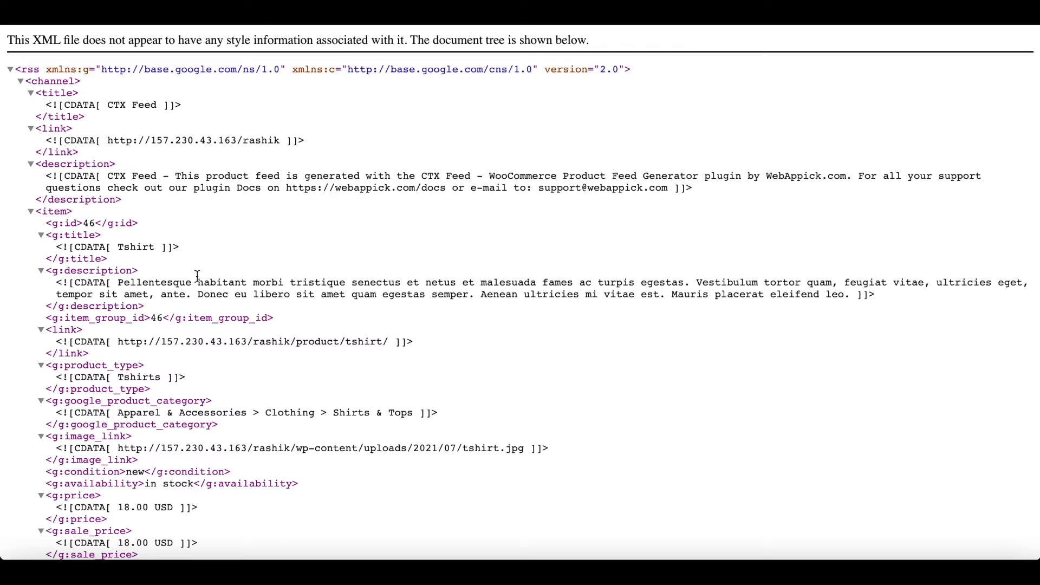
{"action": "scroll", "coordinate": [197, 276], "scroll_direction": "down", "scroll_amount": 3}
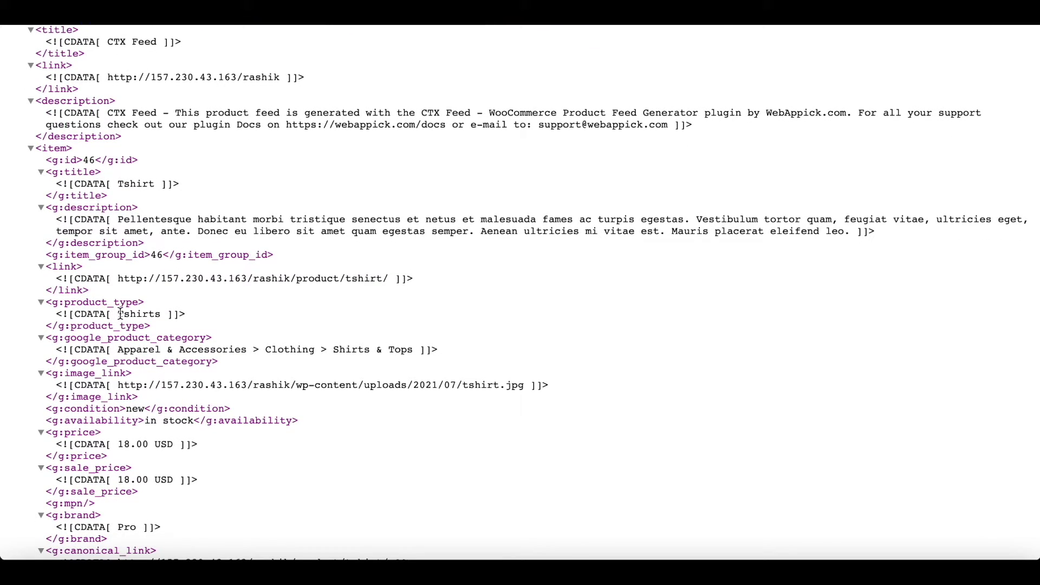
{"action": "left_click_drag", "start_coordinate": [118, 314], "coordinate": [161, 314]}
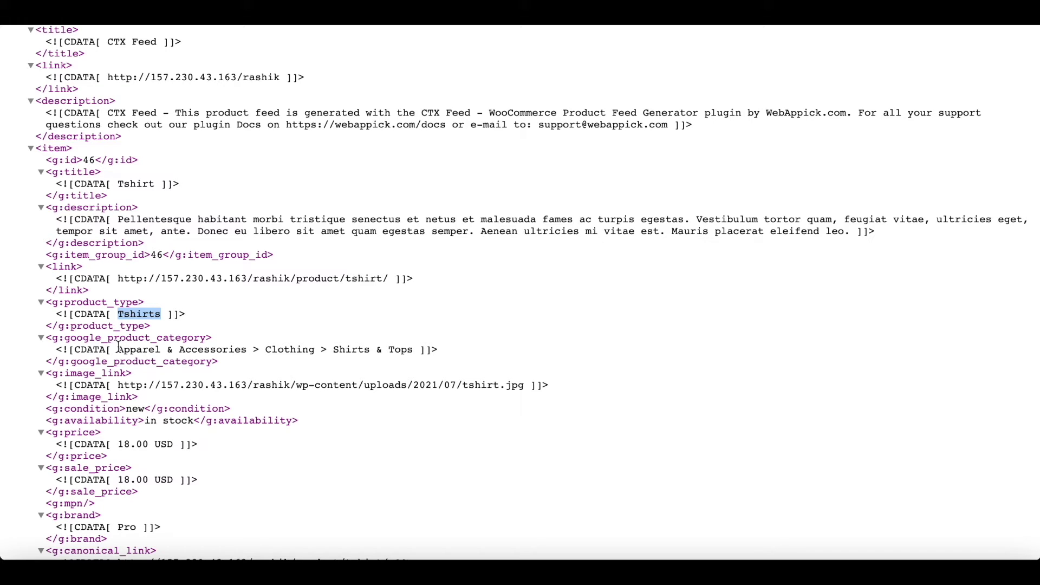
{"action": "left_click_drag", "start_coordinate": [119, 347], "coordinate": [401, 348]}
Check the Hoodie's mapped category and the Belt's Clothing Accessories category
{"action": "scroll", "coordinate": [295, 263], "scroll_direction": "down", "scroll_amount": 15}
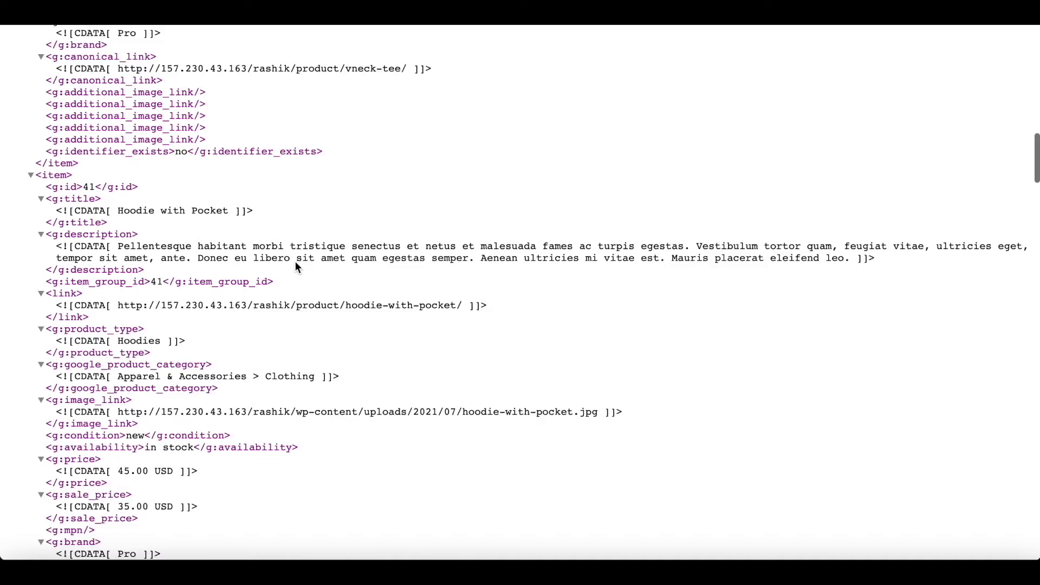
{"action": "scroll", "coordinate": [295, 263], "scroll_direction": "down", "scroll_amount": 5}
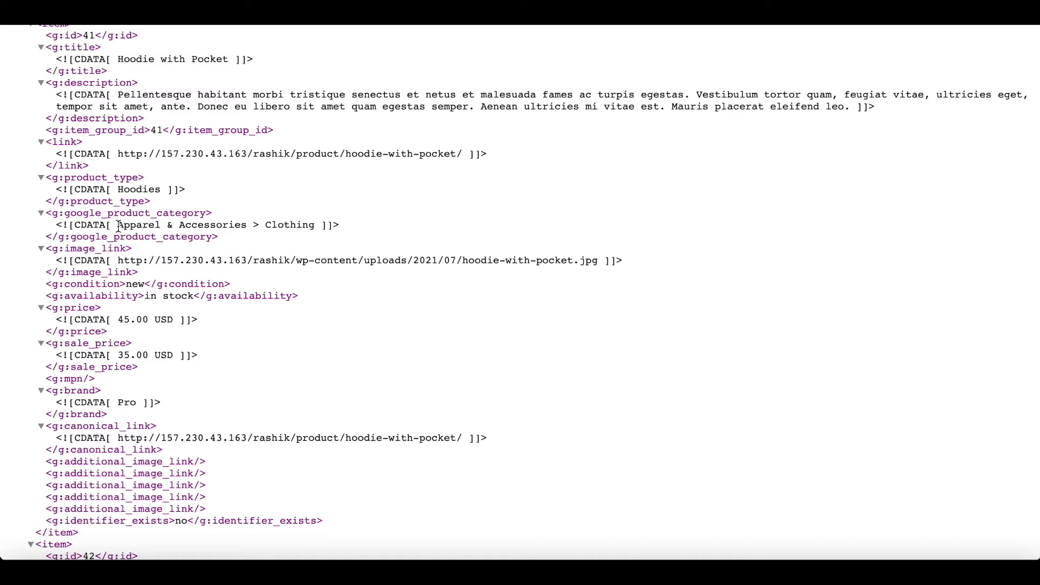
{"action": "left_click_drag", "start_coordinate": [119, 227], "coordinate": [317, 227]}
{"action": "scroll", "coordinate": [156, 196], "scroll_direction": "down", "scroll_amount": 20}
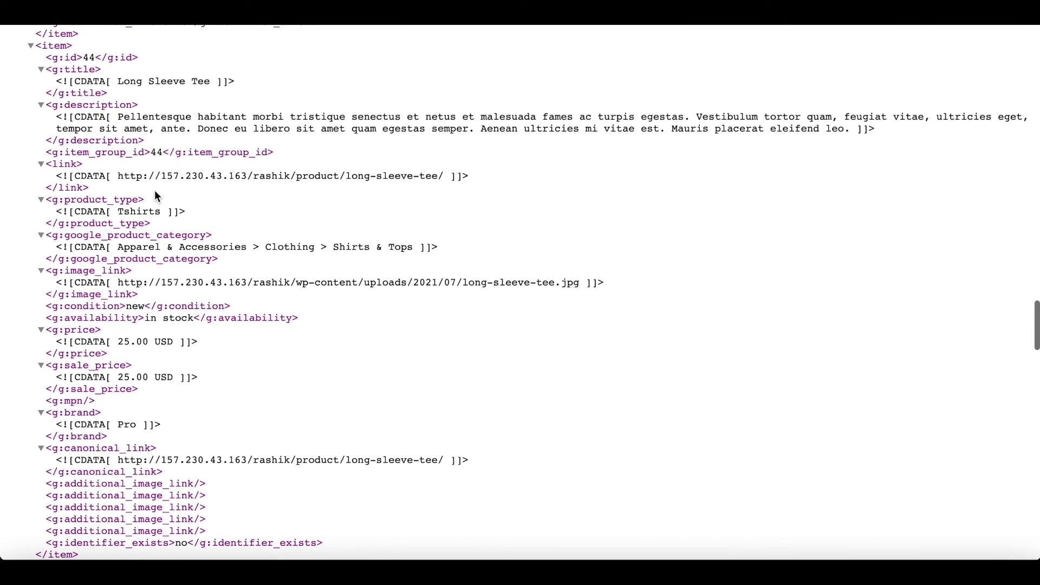
{"action": "scroll", "coordinate": [157, 196], "scroll_direction": "down", "scroll_amount": 10}
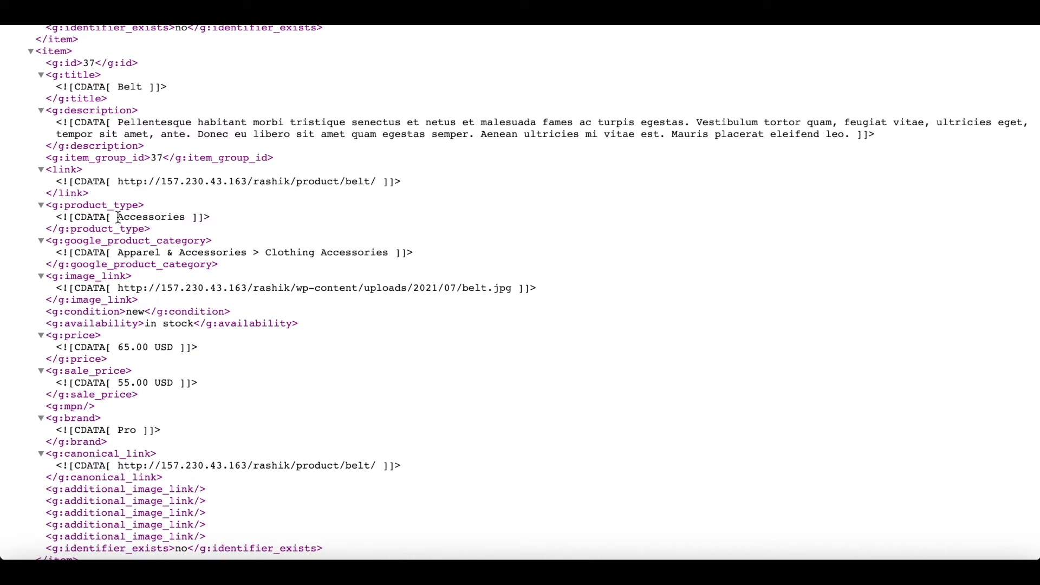
{"action": "left_click_drag", "start_coordinate": [119, 218], "coordinate": [186, 218]}
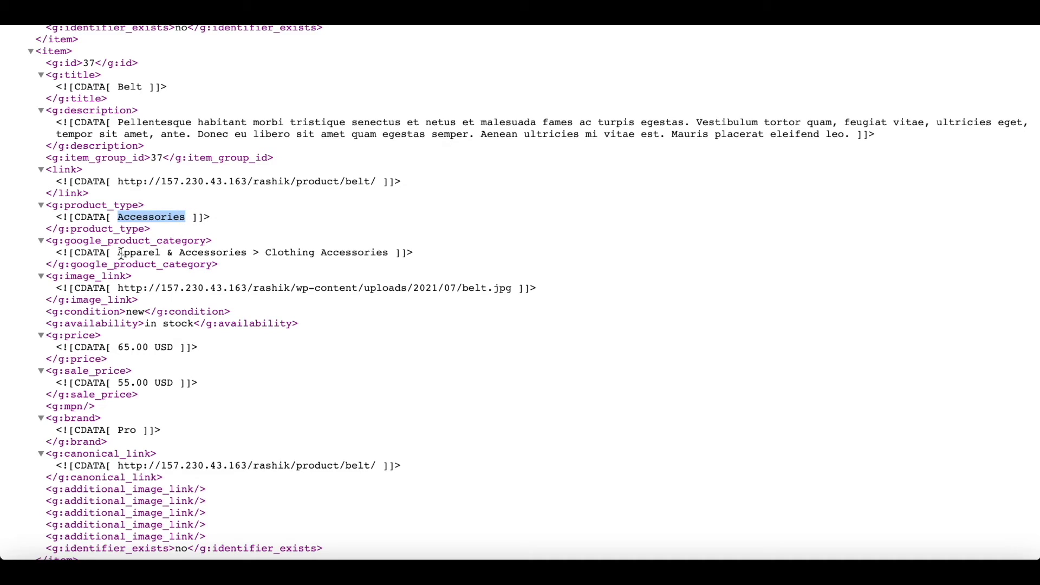
{"action": "left_click_drag", "start_coordinate": [122, 253], "coordinate": [394, 252]}
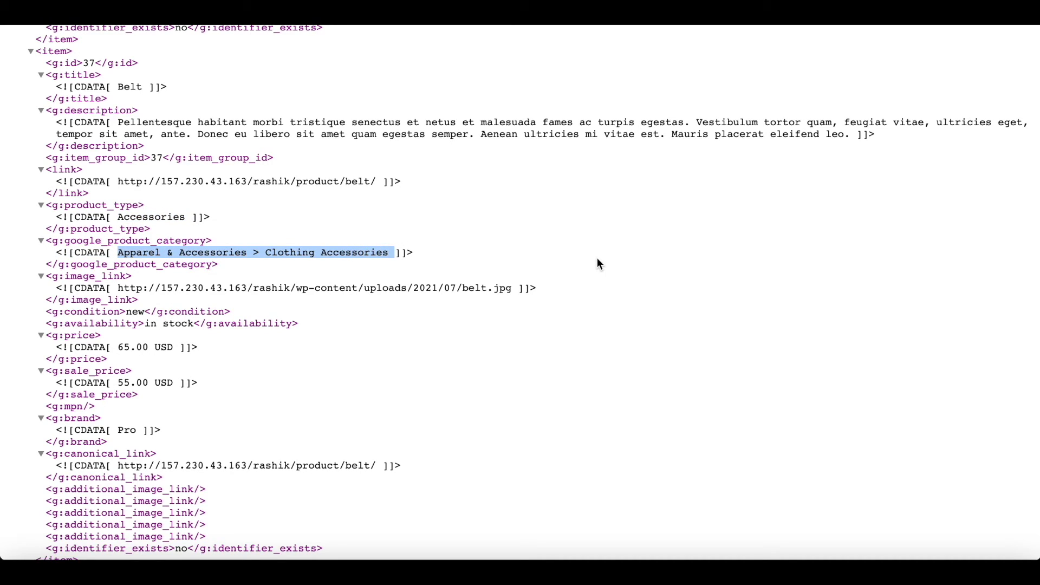